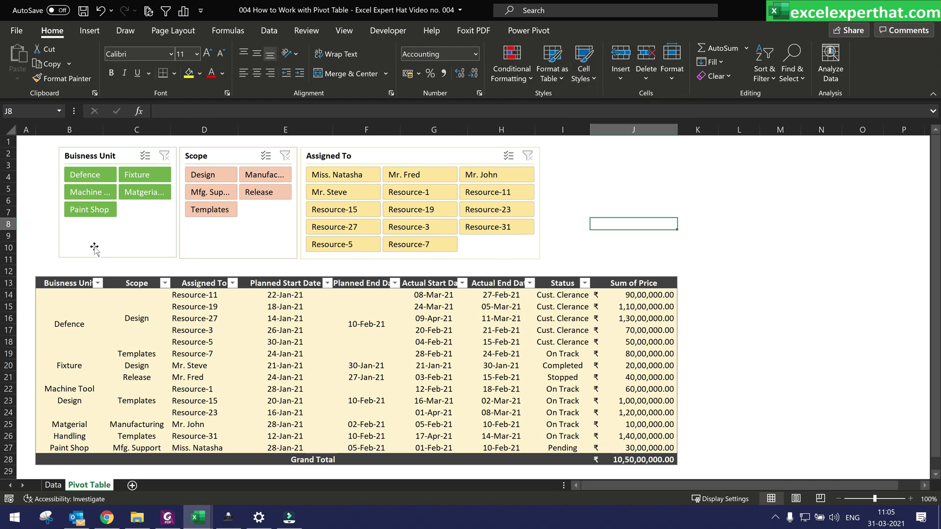
Step: Examine the three slicers and the Buisness Unit, Scope and Assigned To columns of the pivot table
left_click(98, 249)
left_click(236, 249)
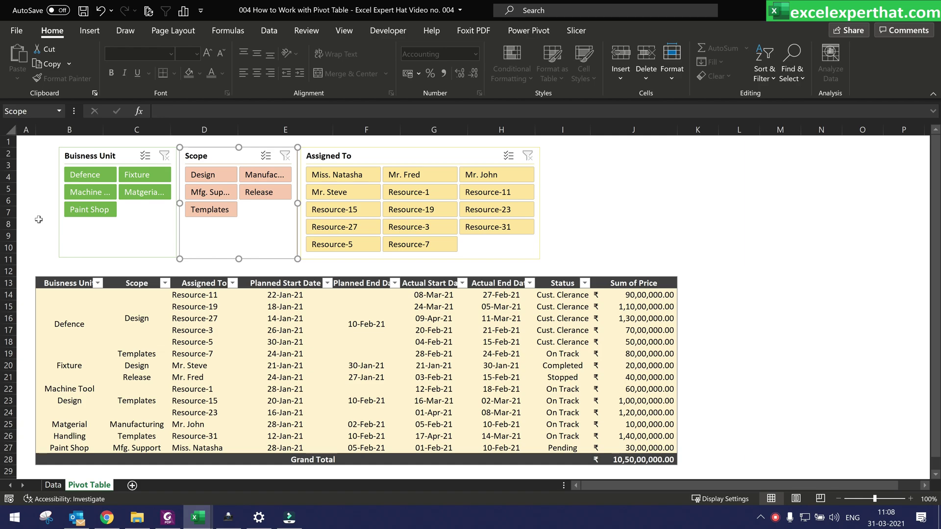
left_click_drag(52, 278, 659, 466)
left_click(66, 287)
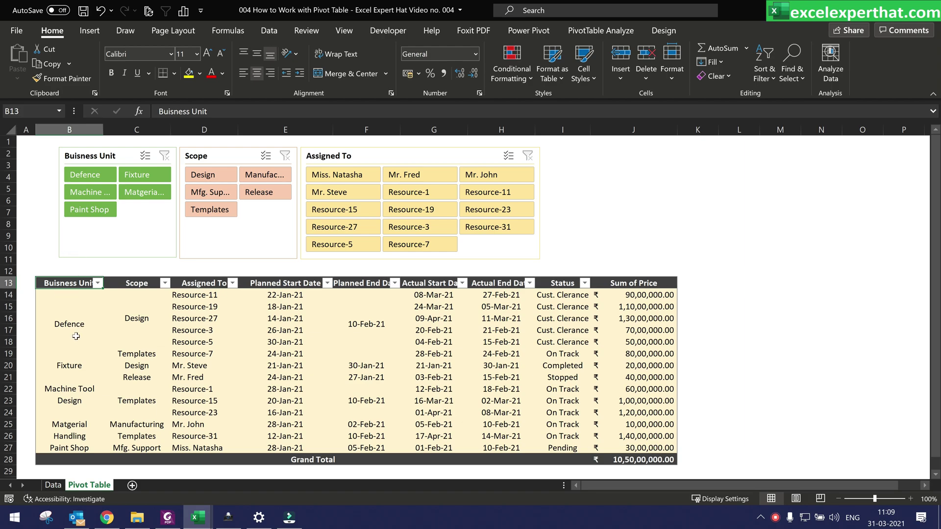
left_click_drag(64, 284, 69, 449)
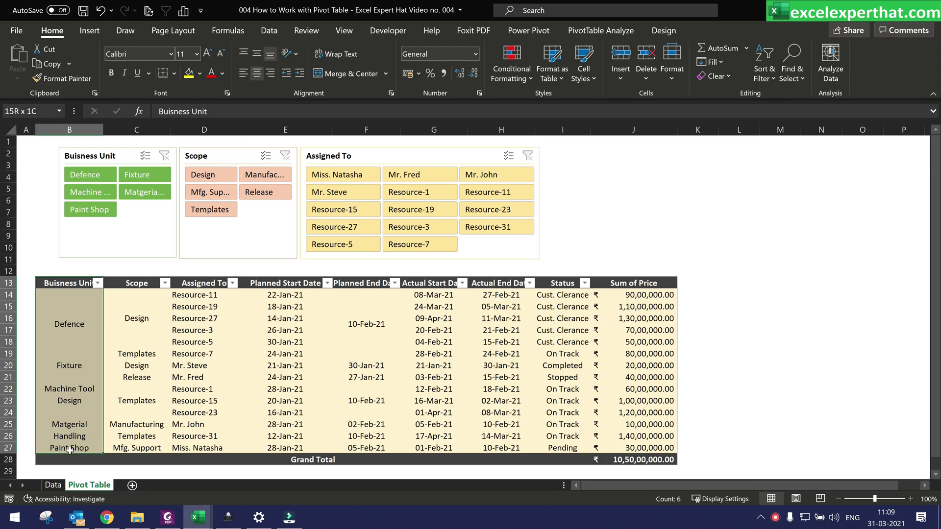
left_click_drag(145, 284, 149, 437)
left_click_drag(209, 284, 207, 442)
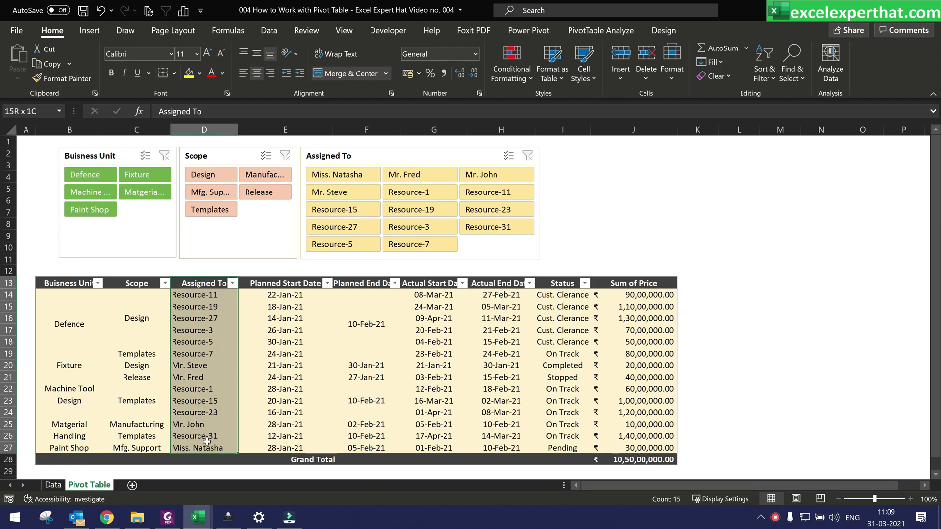
left_click_drag(207, 438, 207, 439)
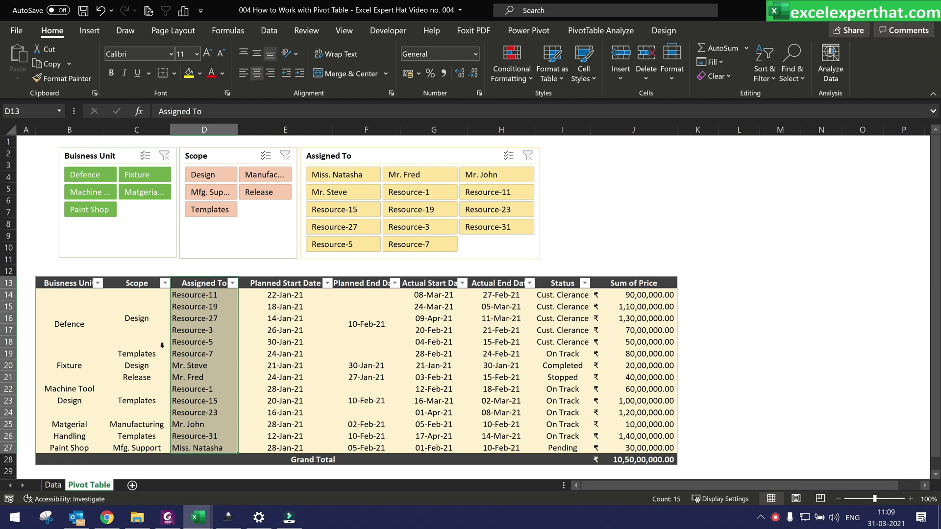
left_click(112, 243)
left_click(193, 236)
left_click(602, 233)
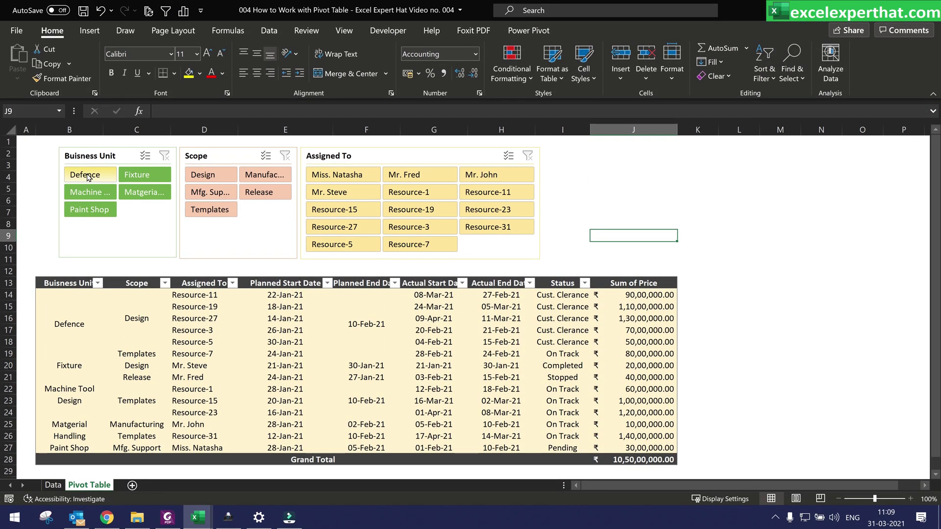
Step: Filter the pivot table with the Buisness Unit slicer by Defence, Fixture, Machine Tool Design and Matgerial Handling in turn
left_click(88, 177)
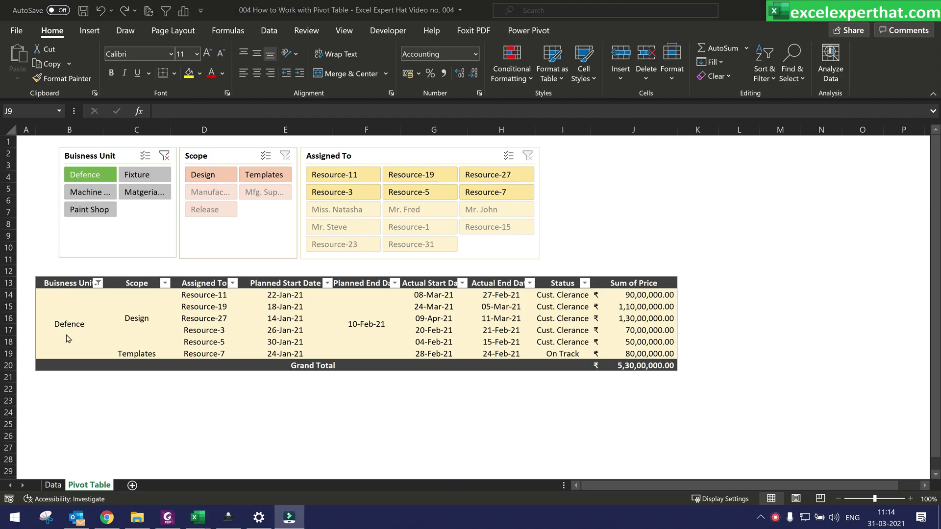
left_click(143, 176)
left_click(143, 176)
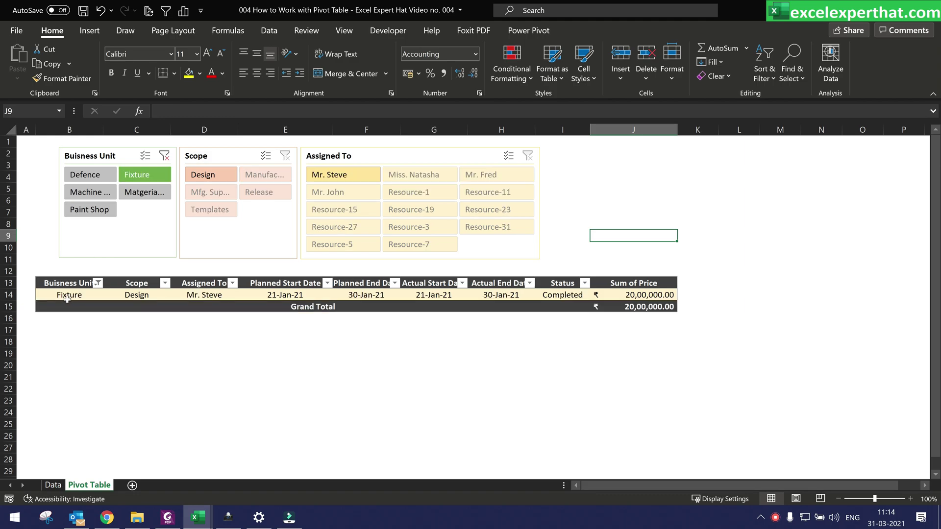
left_click(87, 195)
left_click(146, 195)
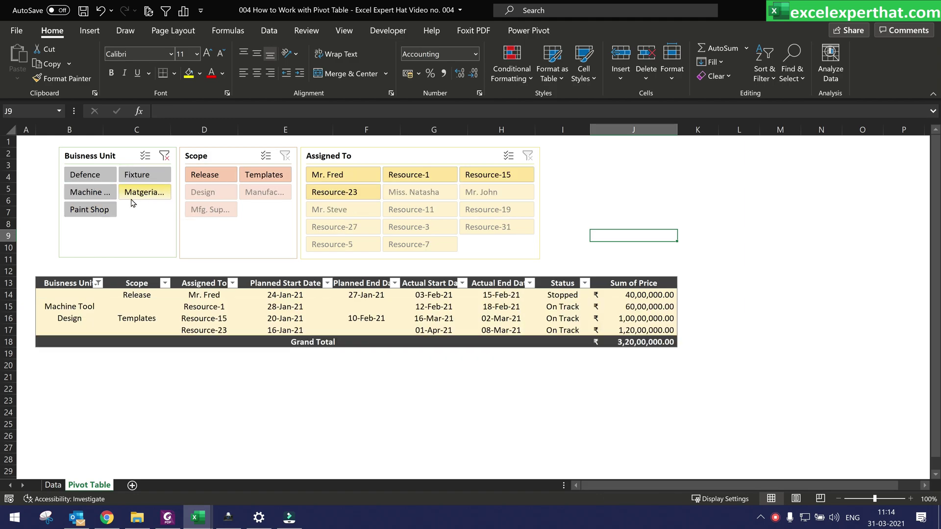
Step: Filter by Paint Shop, Machine Tool Design and Matgerial Handling together with the Buisness Unit slicer, and clear its filter
left_click(88, 211)
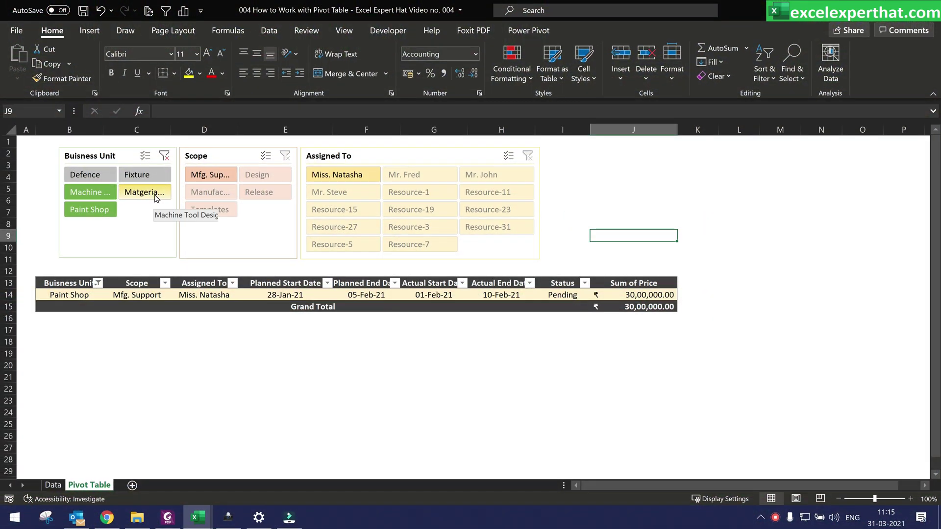
left_click(156, 195, "ctrl")
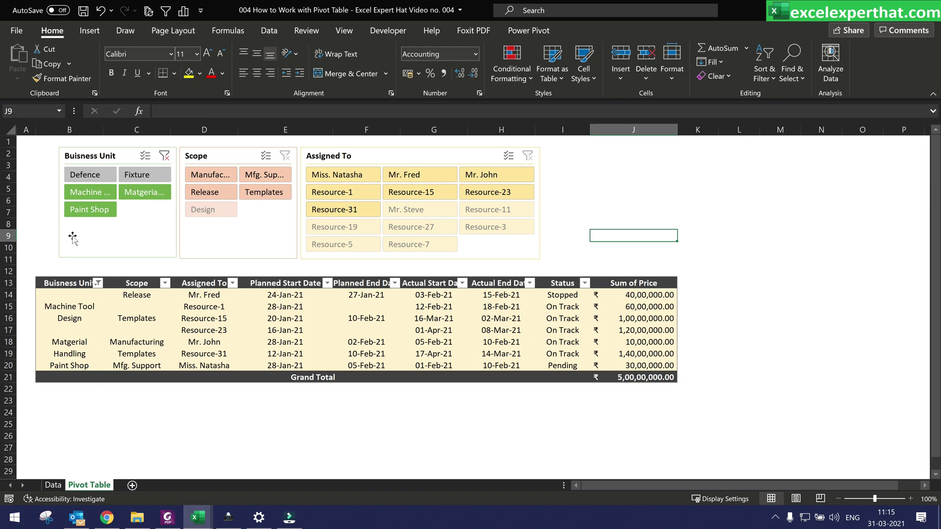
left_click(164, 156)
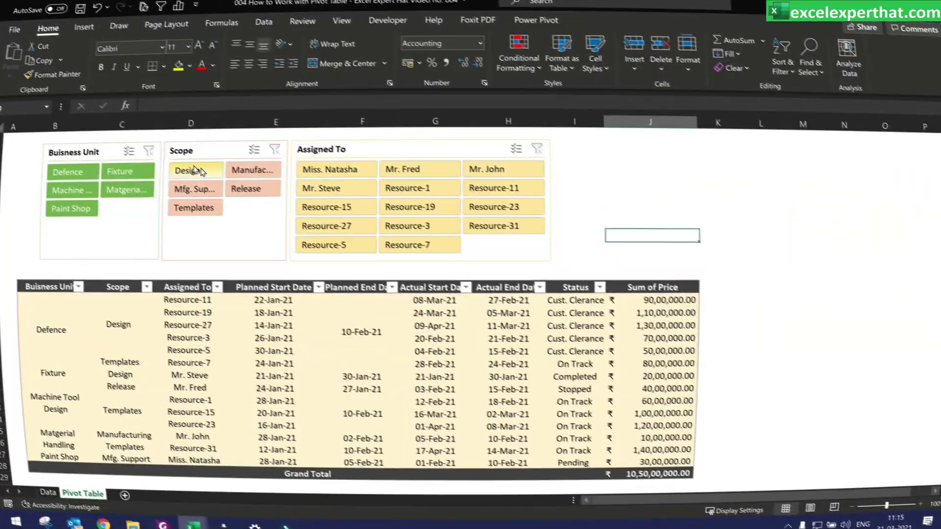
Step: Filter the Scope slicer by Design, Manufacturing, Release, Mfg. Support and Templates in turn, and clear its filter
left_click(196, 170)
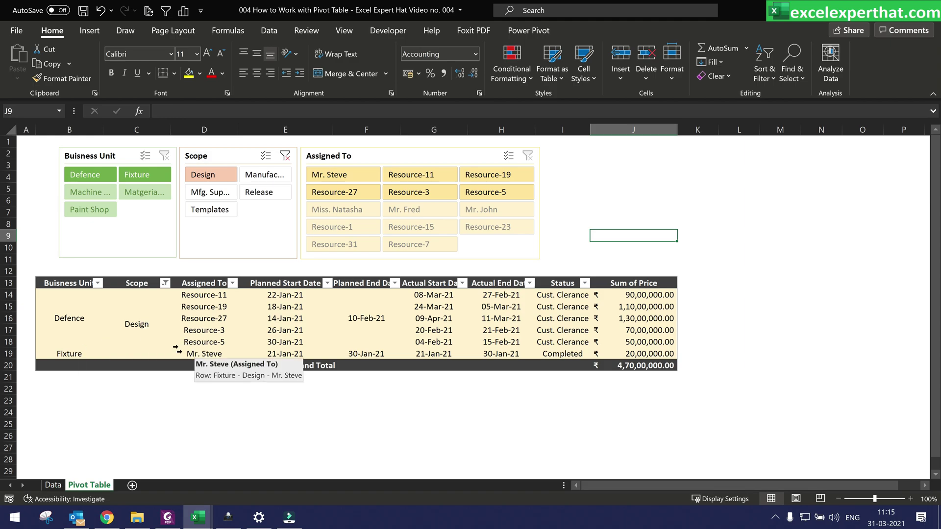
left_click(271, 176)
left_click(271, 193)
left_click(217, 197)
left_click(218, 209)
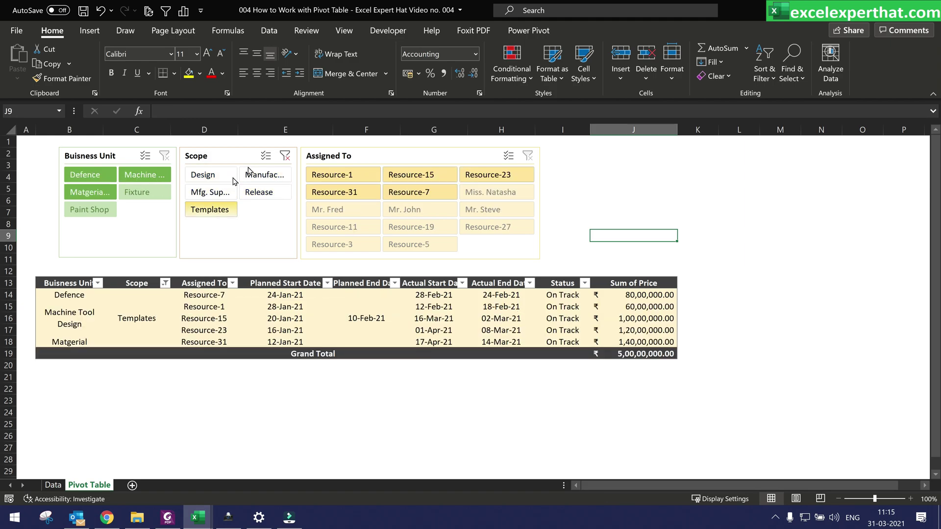
left_click(285, 156)
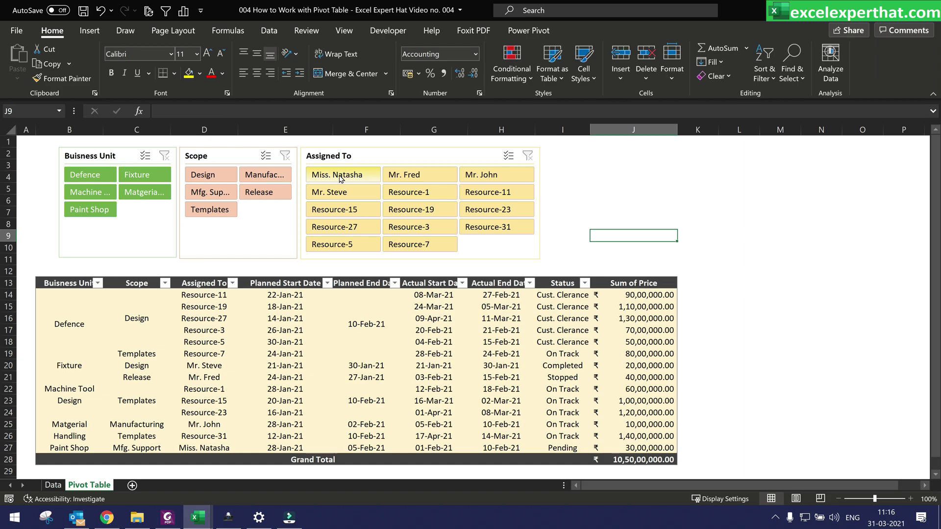
Step: Filter the pivot table by the first person in the Assigned To slicer and check the matching business unit and scope
left_click(342, 176)
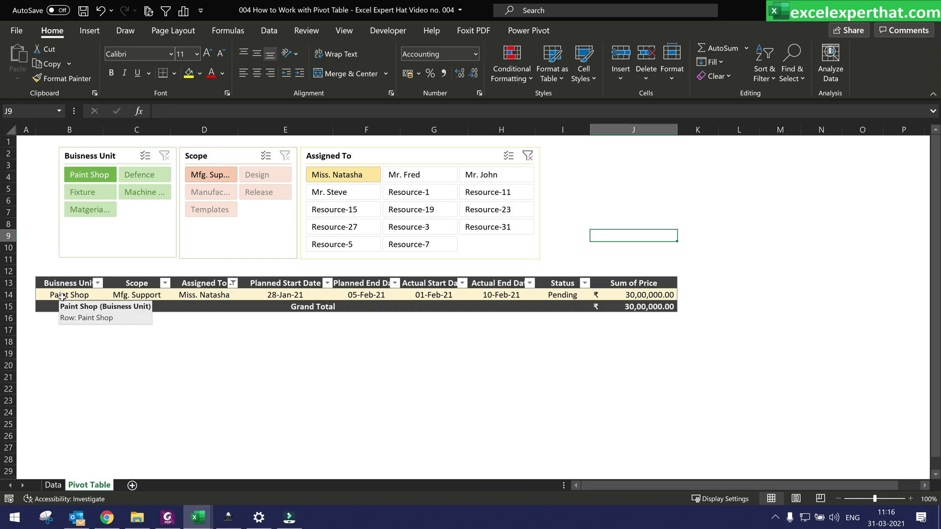
left_click(62, 296)
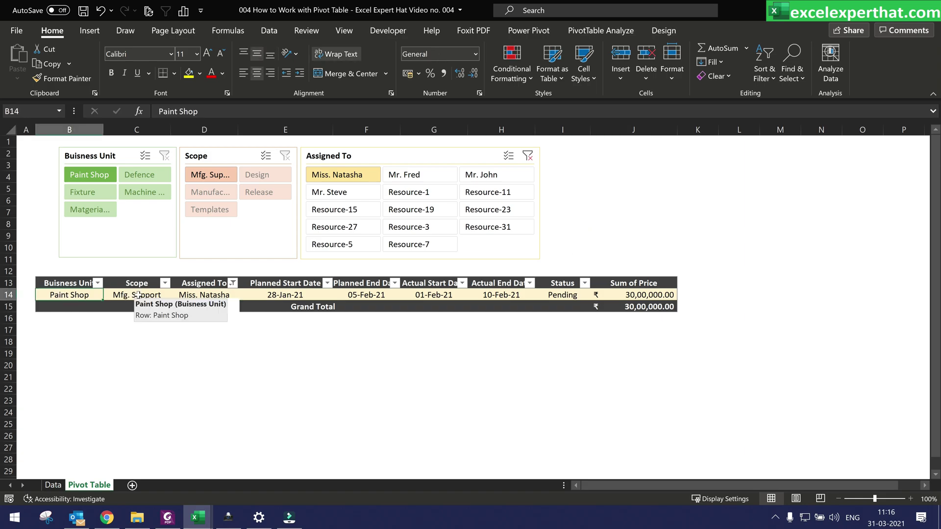
left_click(137, 295)
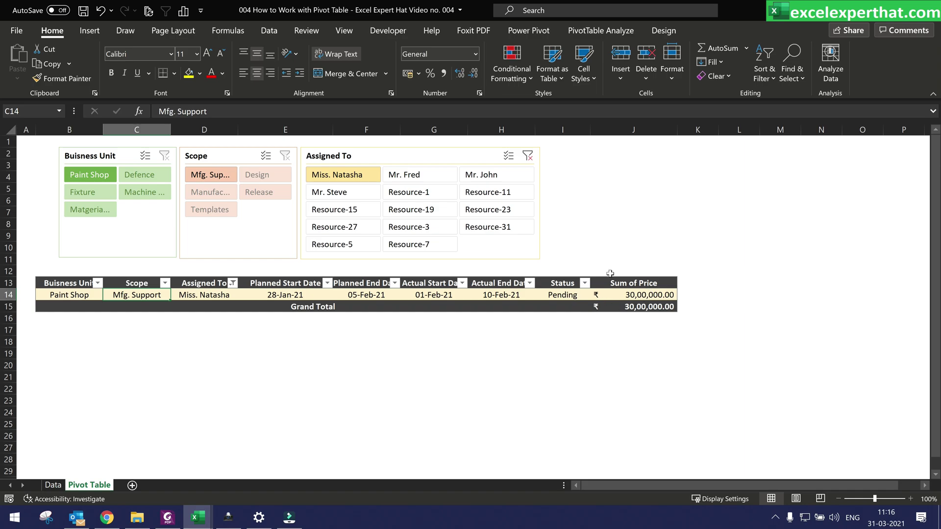
Step: Filter the Assigned To slicer by the other named people, Resource-1 and Resource-11 in turn, and clear its filter
left_click(411, 175)
left_click(509, 180)
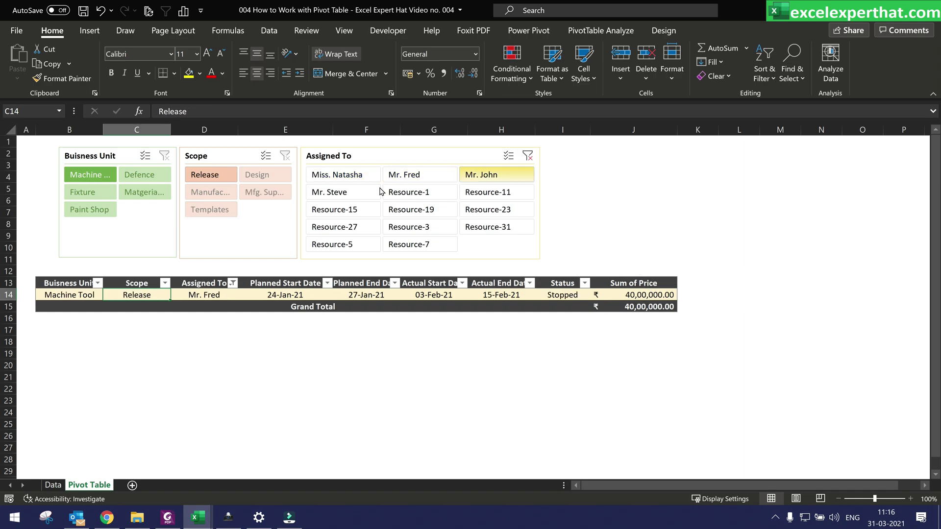
left_click(351, 196)
left_click(400, 196)
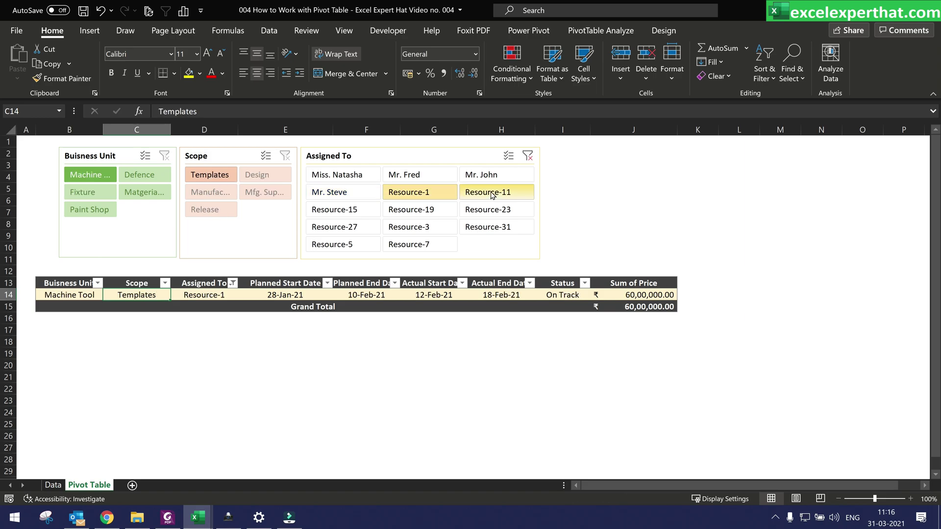
left_click(492, 195)
left_click(528, 156)
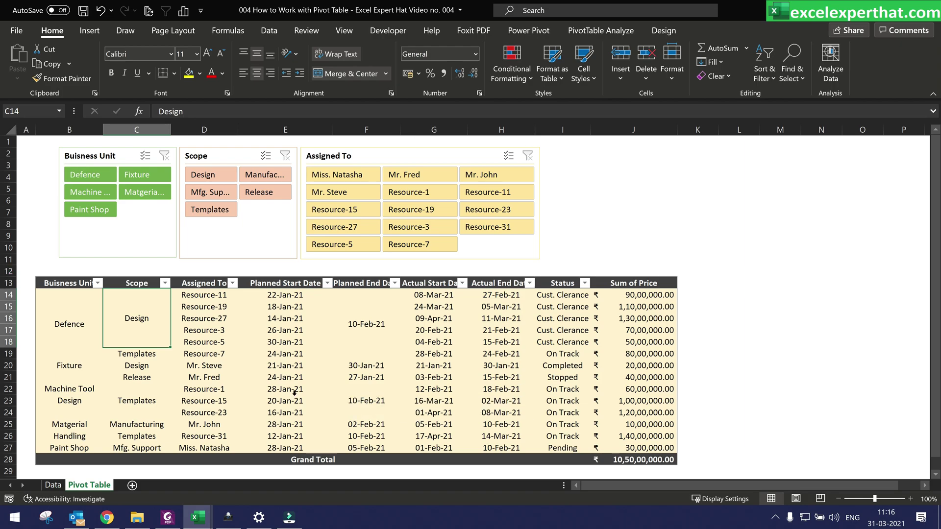
Step: Review the whole pivot table and the source table A1:K15 on the Data sheet
left_click_drag(40, 284, 614, 459)
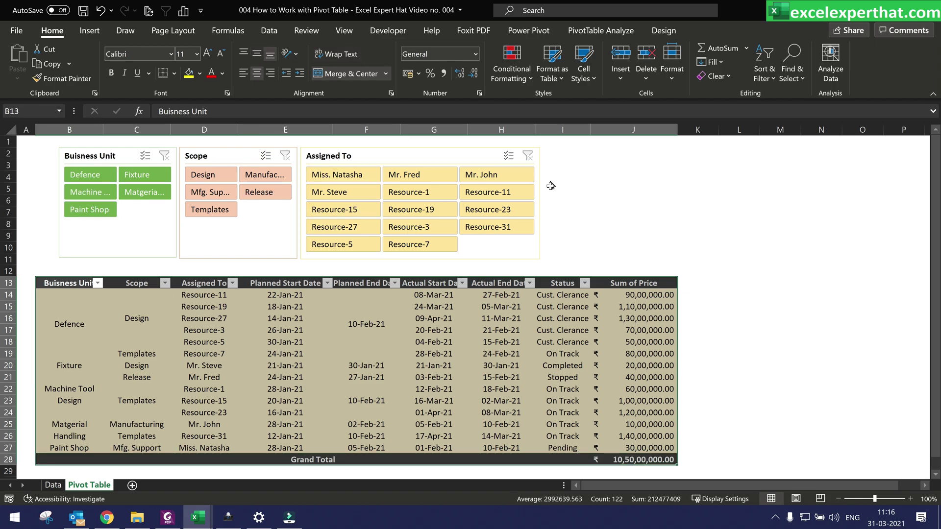
left_click(665, 210)
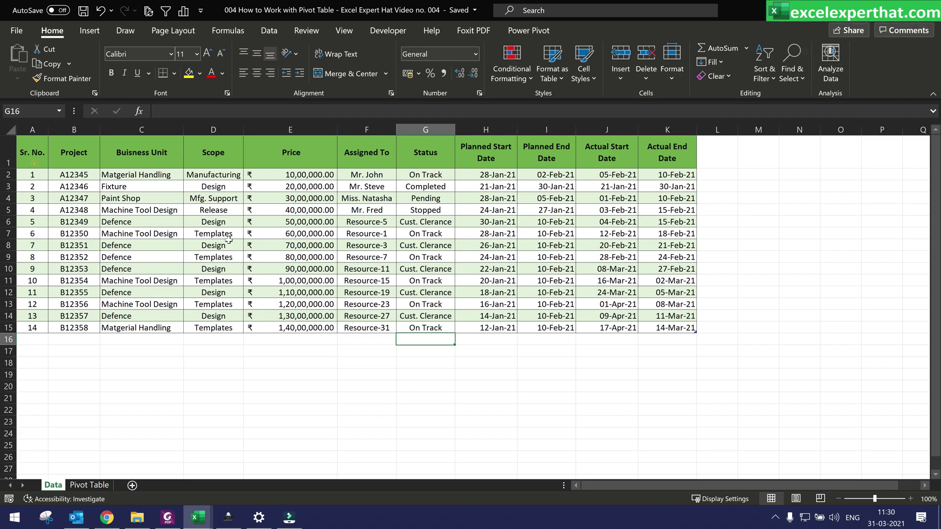
left_click_drag(32, 152, 671, 329)
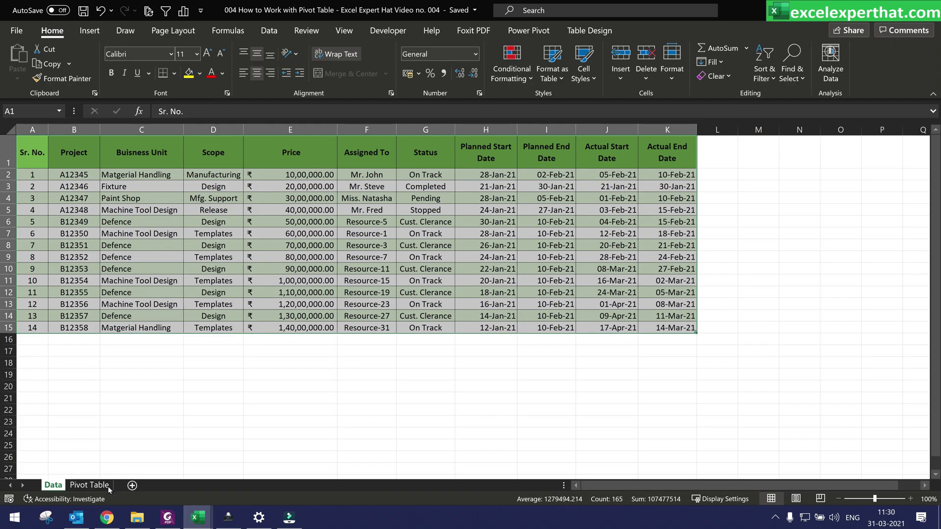
Step: Insert slicers for Buisness Unit, Scope and Assigned To from the pivot table on the Pivot Table sheet
left_click(89, 485)
mouse_move(58, 286)
left_mouse_down()
mouse_move(385, 384)
mouse_move(657, 432)
mouse_move(665, 464)
left_mouse_up()
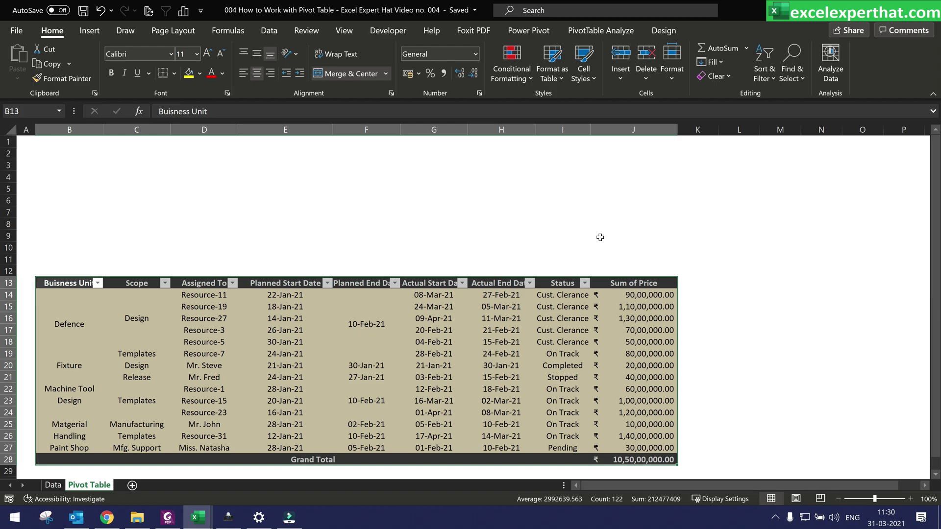
left_click_drag(64, 284, 637, 460)
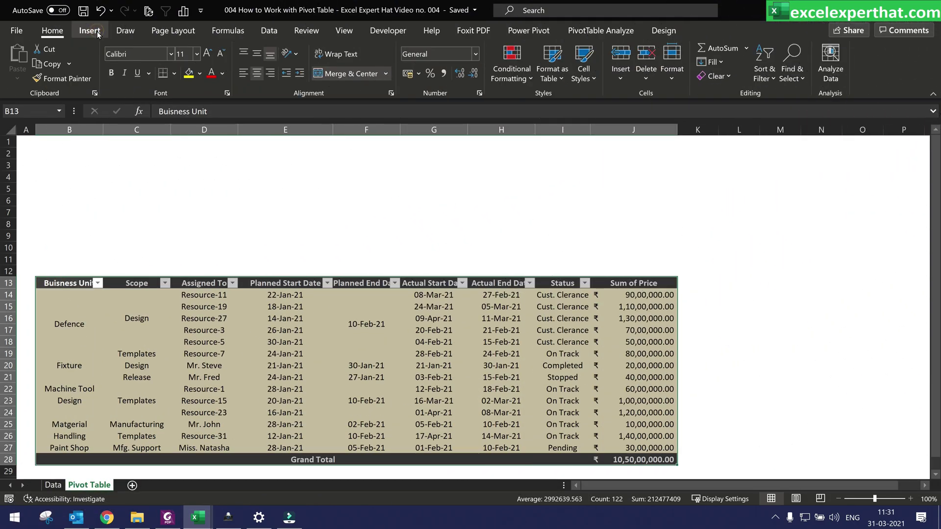
left_click(89, 30)
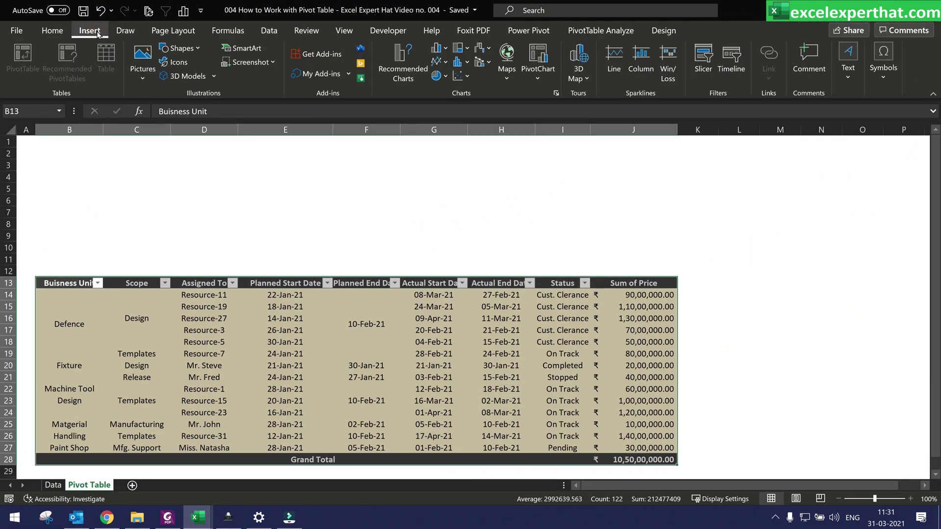
left_click(700, 71)
left_click_drag(347, 237, 481, 111)
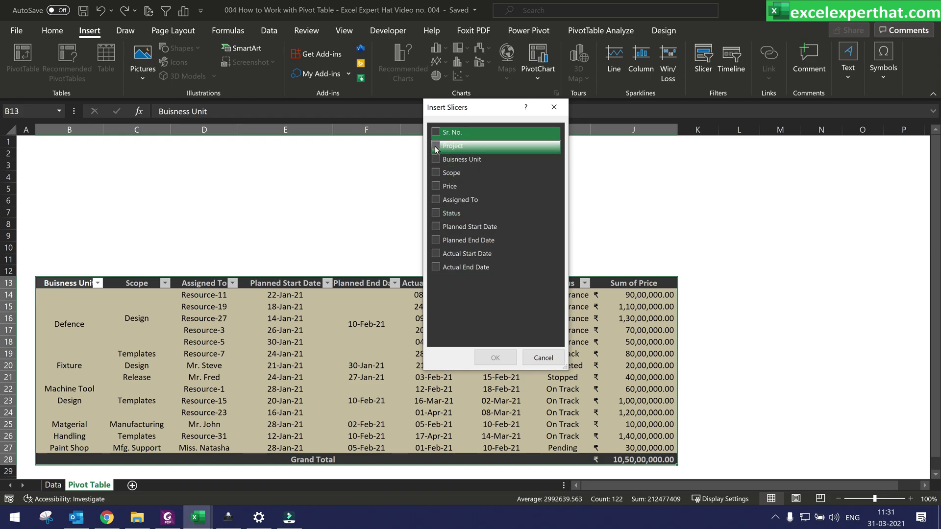
left_click_drag(468, 110, 537, 54)
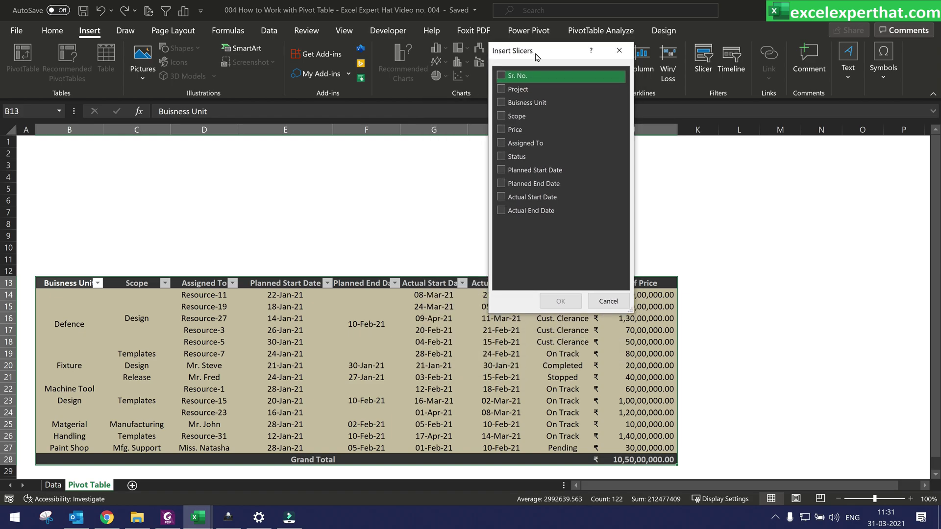
left_click(500, 103)
left_click(501, 117)
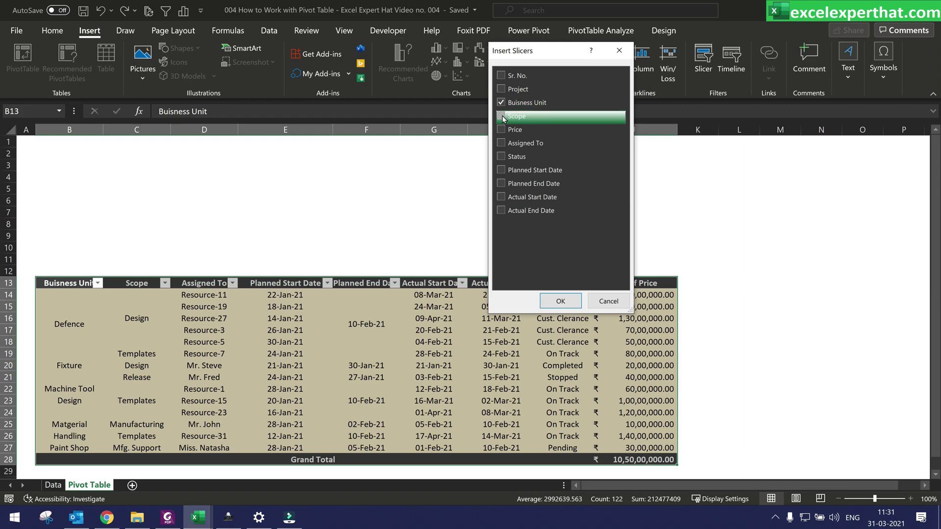
left_click(501, 143)
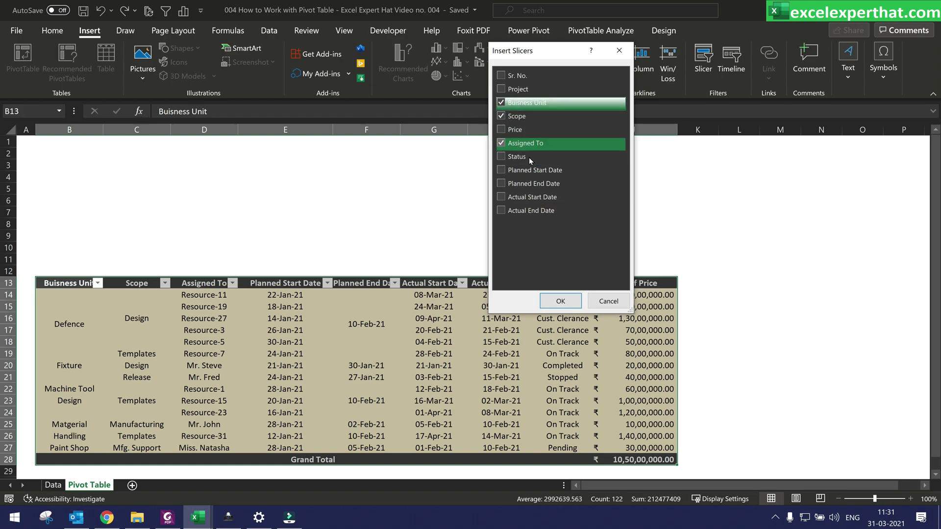
left_click(559, 302)
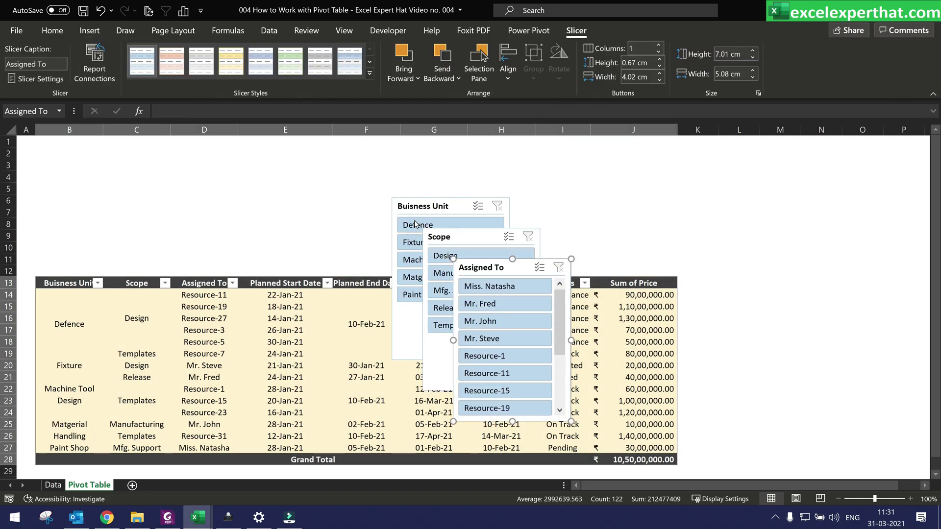
Step: Place the Buisness Unit and Scope slicers side by side above the pivot table and shorten them, Scope to about 5.43 cm high
left_click_drag(421, 207, 90, 152)
left_click(118, 264)
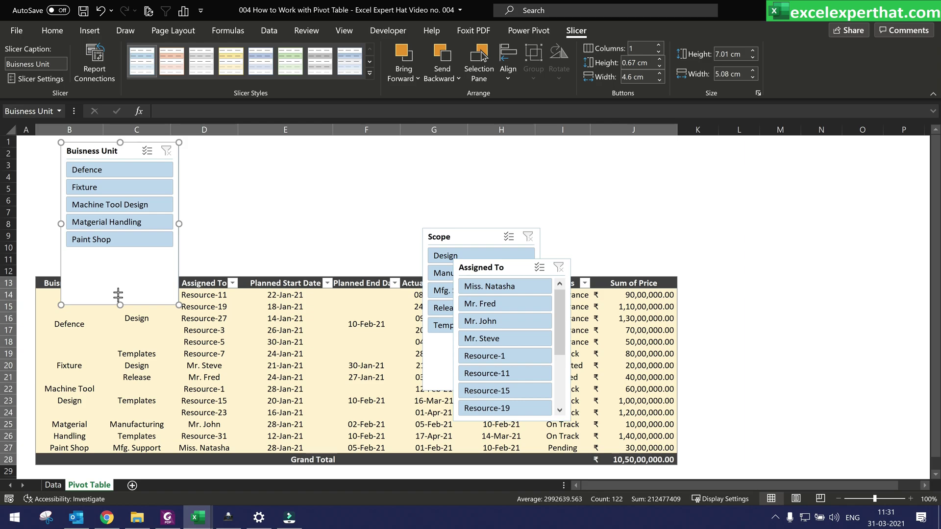
left_click_drag(462, 227, 224, 148)
left_click(227, 264)
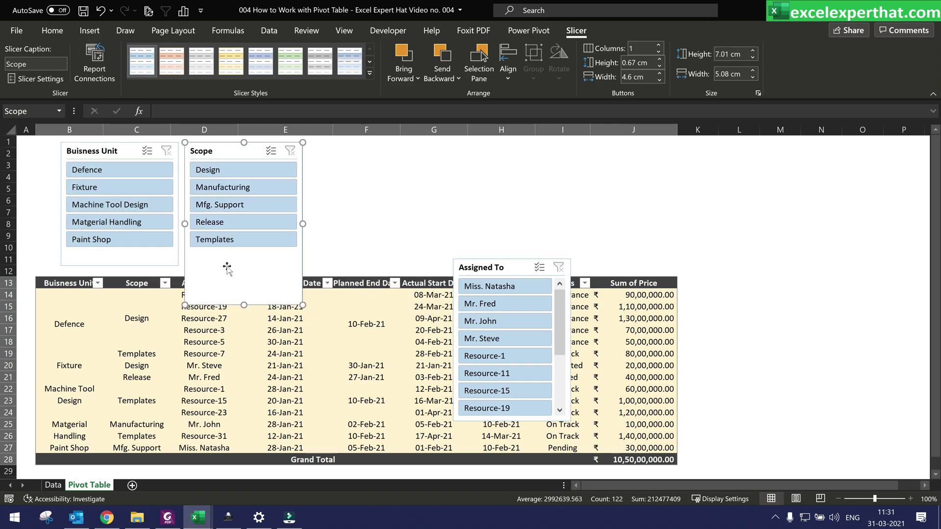
left_click_drag(246, 276, 246, 268)
Step: Place the Assigned To slicer beside Scope above the pivot table, widen it to about 10.89 cm and shorten it to match Scope
left_click(520, 267)
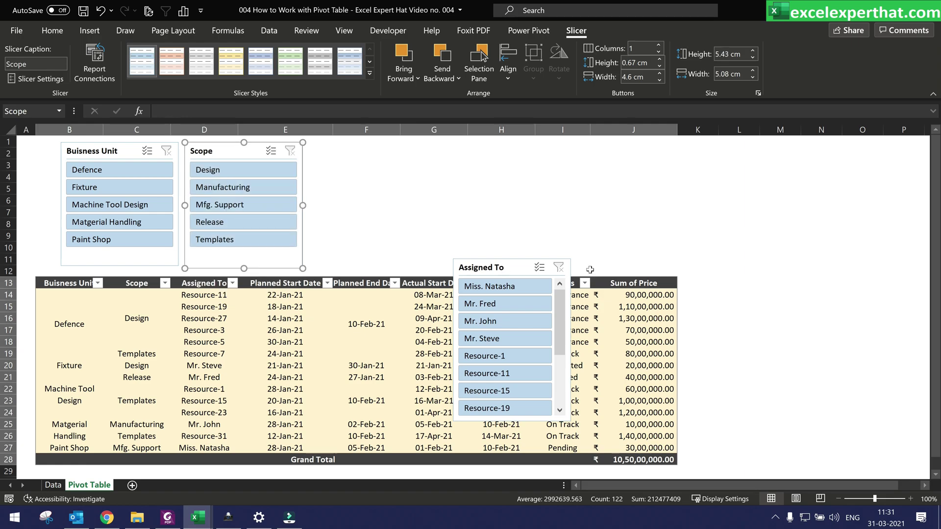
left_click_drag(519, 268, 373, 149)
left_click_drag(428, 224, 561, 224)
left_click_drag(434, 305, 461, 269)
left_click(610, 210)
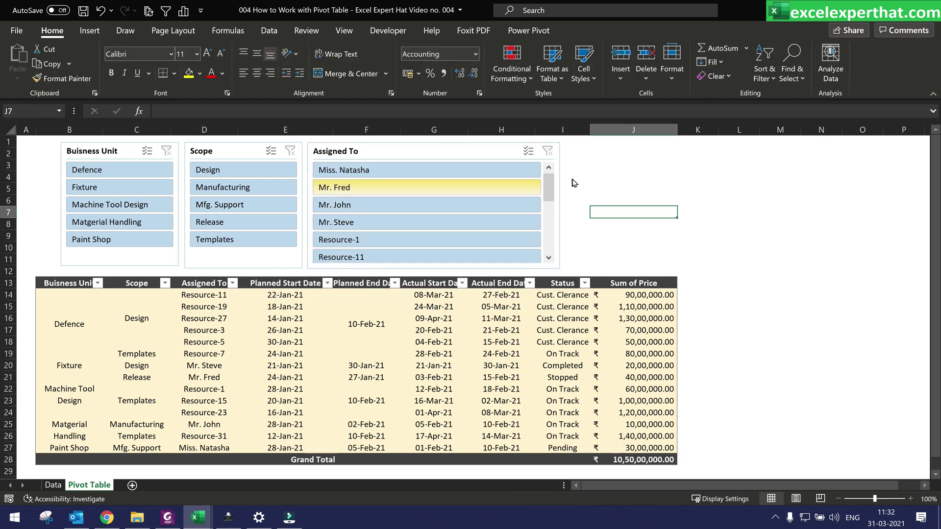
scroll(553, 241, "down", 3)
scroll(553, 242, "down", 3)
left_click_drag(549, 225, 548, 174)
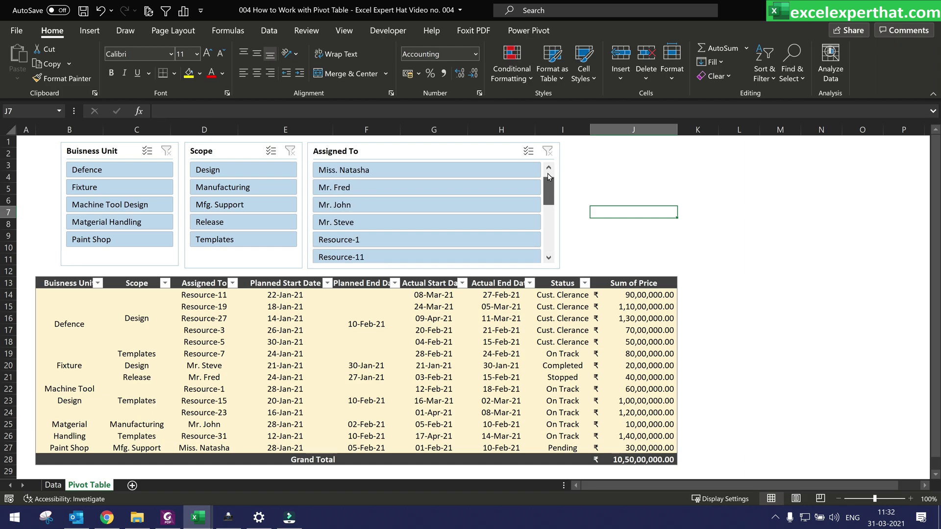
left_click_drag(545, 260, 543, 181)
Step: Resize the Buisness Unit slicer so its lower edge lines up with the Scope and Assigned To slicers
left_click(120, 266)
left_click_drag(120, 266, 122, 217)
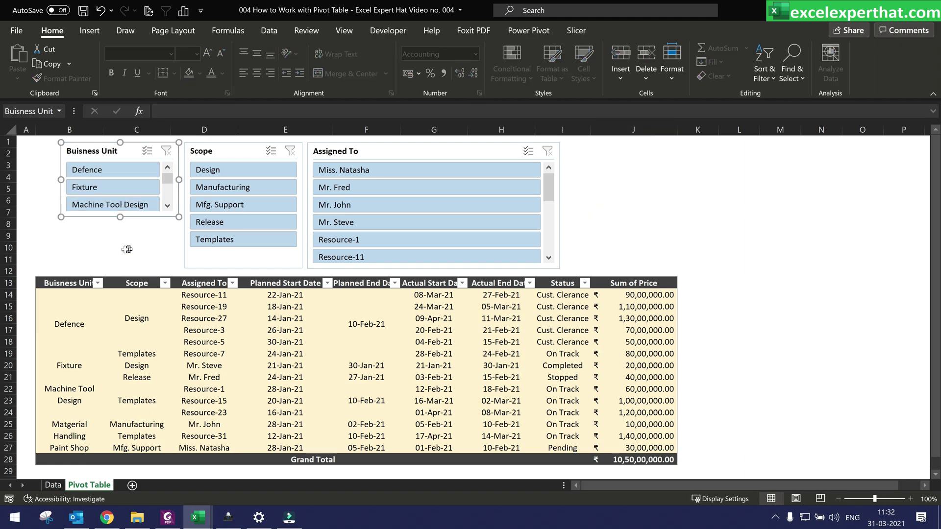
mouse_move(168, 182)
left_mouse_down()
mouse_move(166, 193)
mouse_move(138, 185)
mouse_move(169, 181)
mouse_move(168, 197)
mouse_move(124, 213)
mouse_move(120, 268)
left_mouse_up()
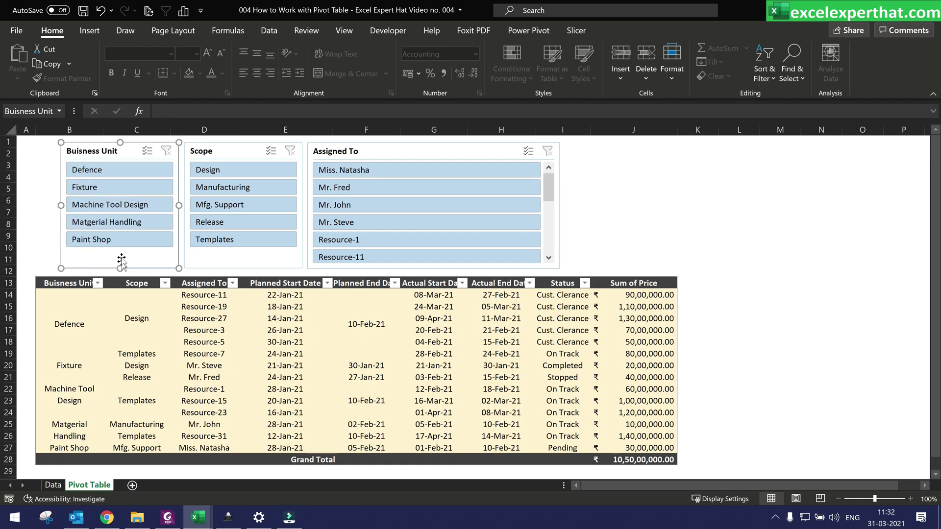
Step: Arrange the buttons of the Buisness Unit, Scope and Assigned To slicers in three columns
left_click(230, 252, "ctrl")
left_click(386, 150, "ctrl")
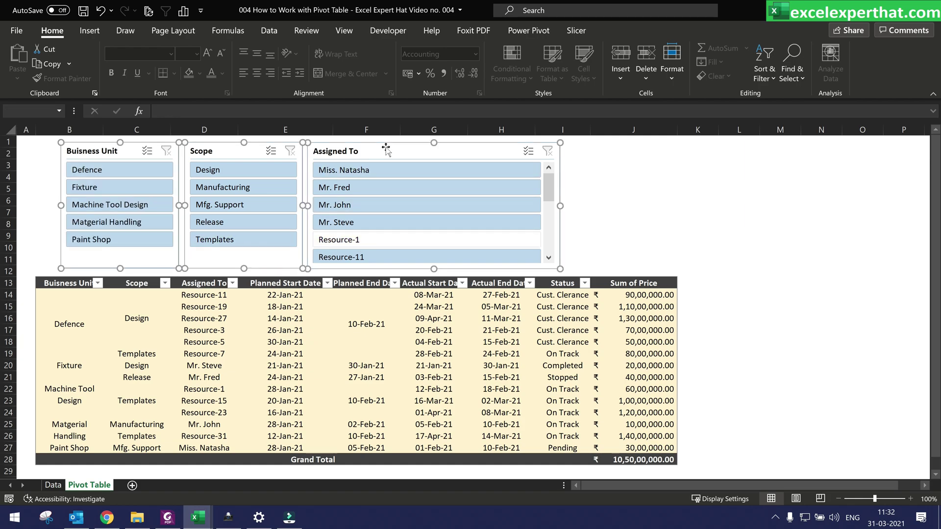
left_click(576, 31)
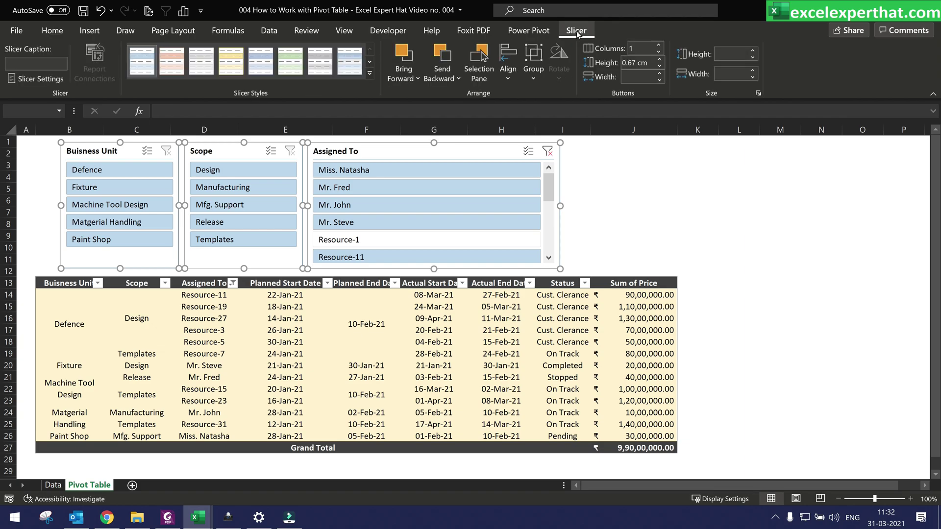
left_click(659, 45)
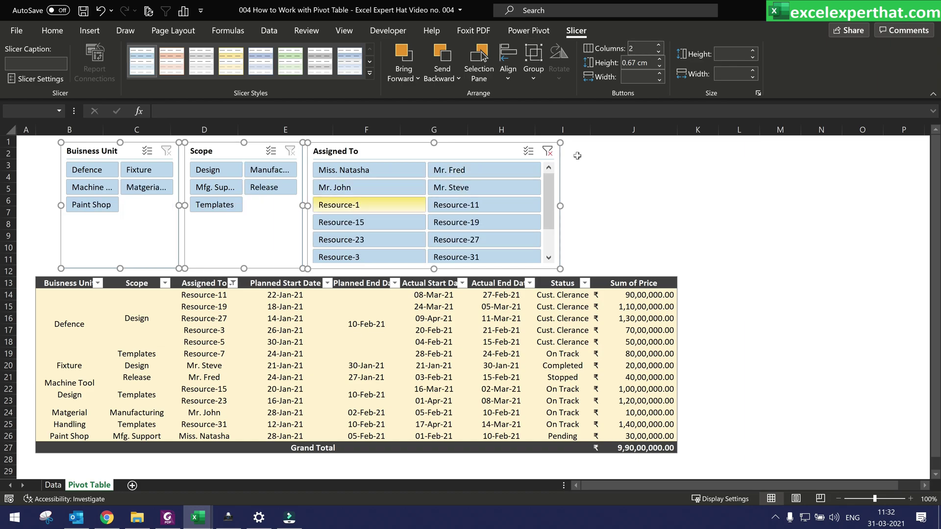
left_click(660, 47)
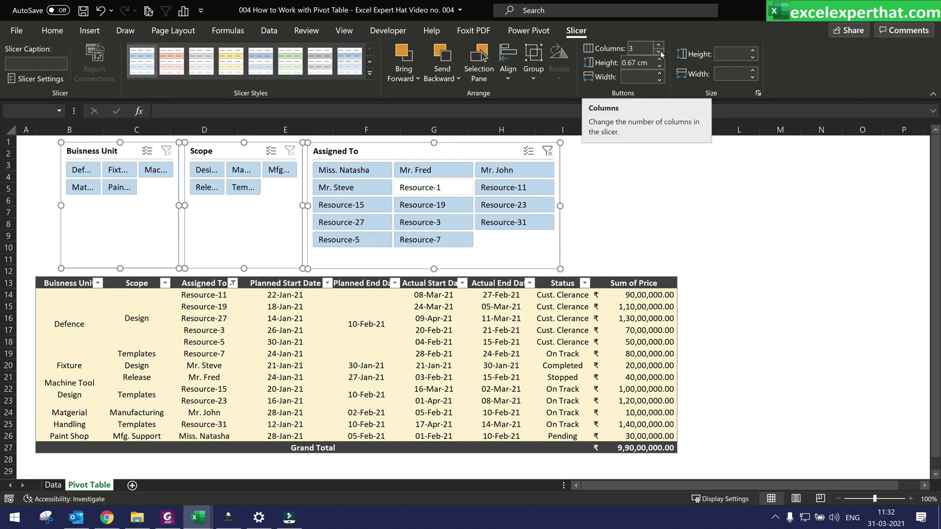
left_click(645, 227)
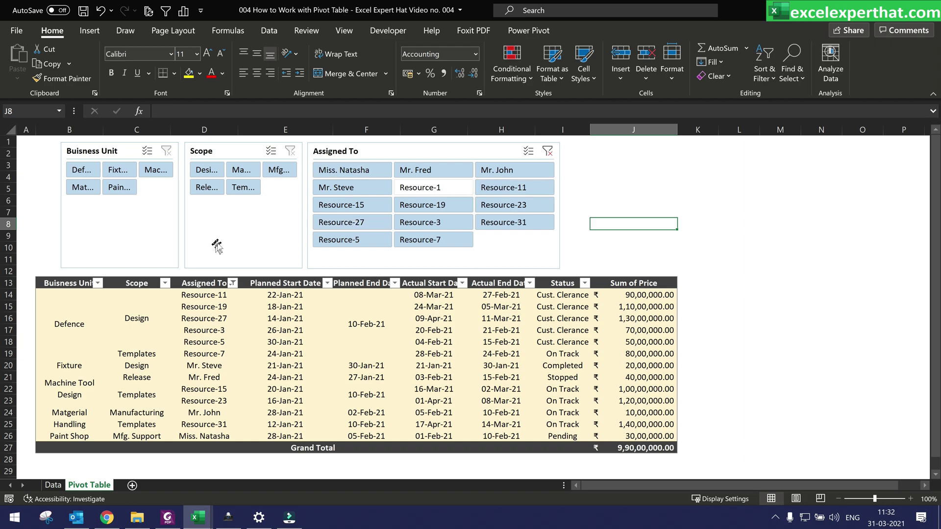
Step: Set the Buisness Unit and Scope slicers to two columns and shorten all three slicers to about 5 cm high
left_click(198, 245)
left_click(134, 223, "ctrl")
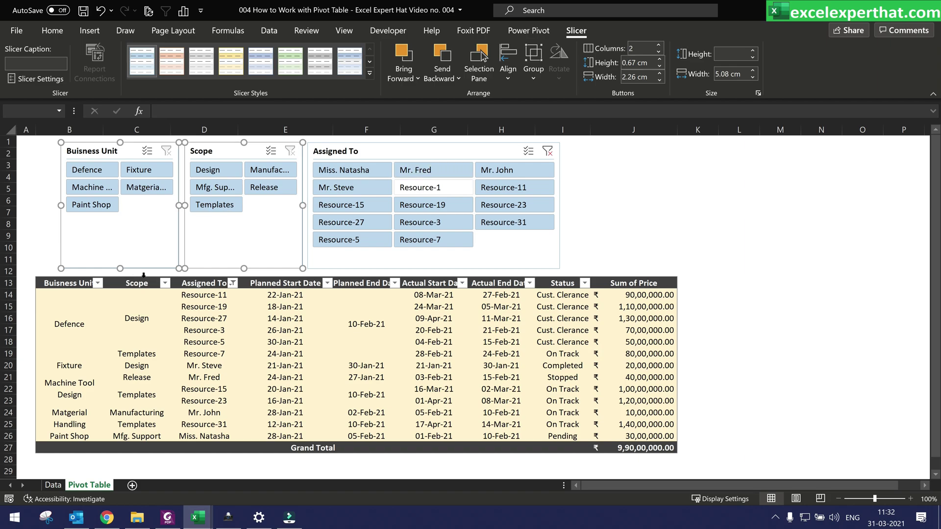
left_click(347, 268)
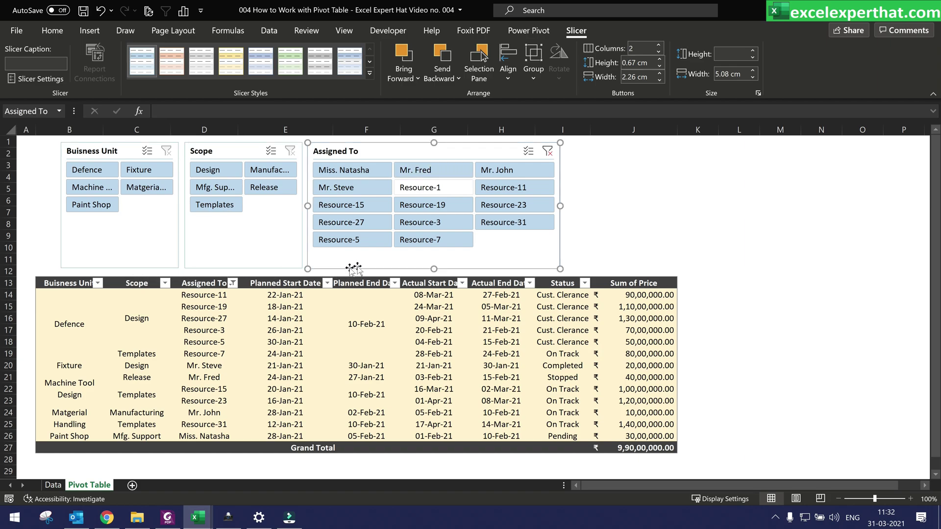
left_click_drag(434, 258, 434, 256)
left_click(246, 267)
left_click_drag(245, 264, 245, 257)
left_click_drag(120, 269, 122, 258)
Step: Align the Buisness Unit, Scope and Assigned To slicers with one another using Align Middle
left_click(247, 222, "ctrl")
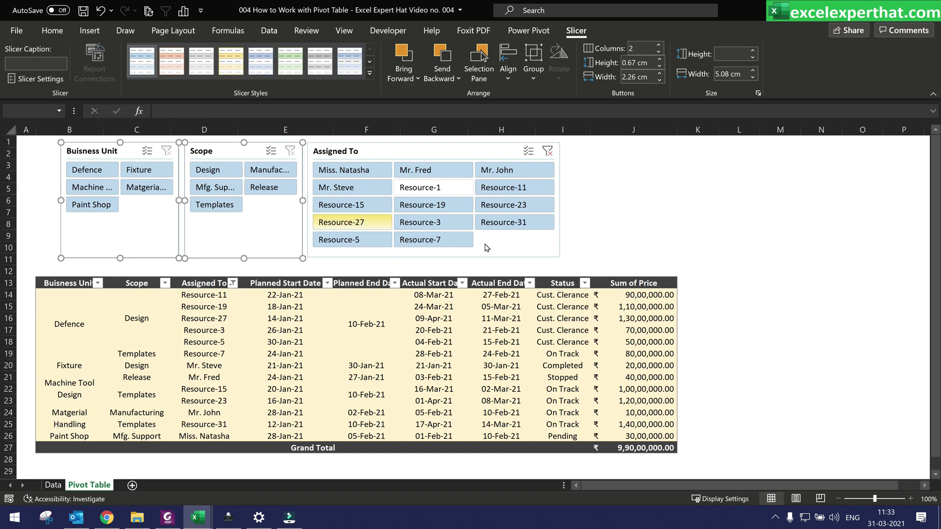
left_click(549, 250, "ctrl")
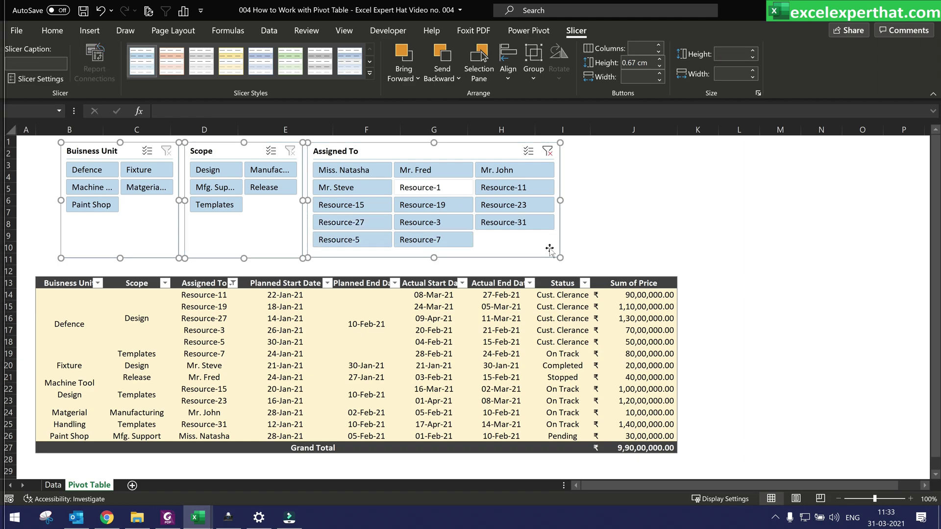
left_click(508, 66)
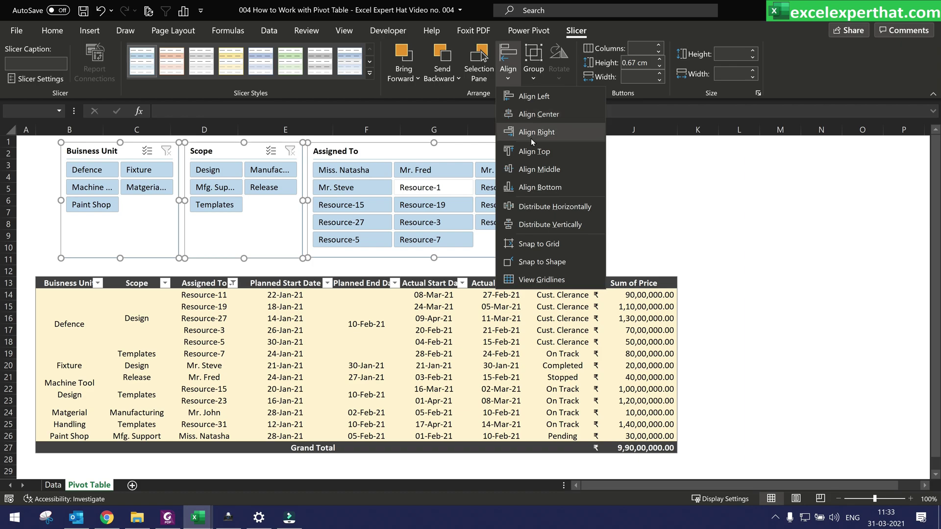
left_click(536, 168)
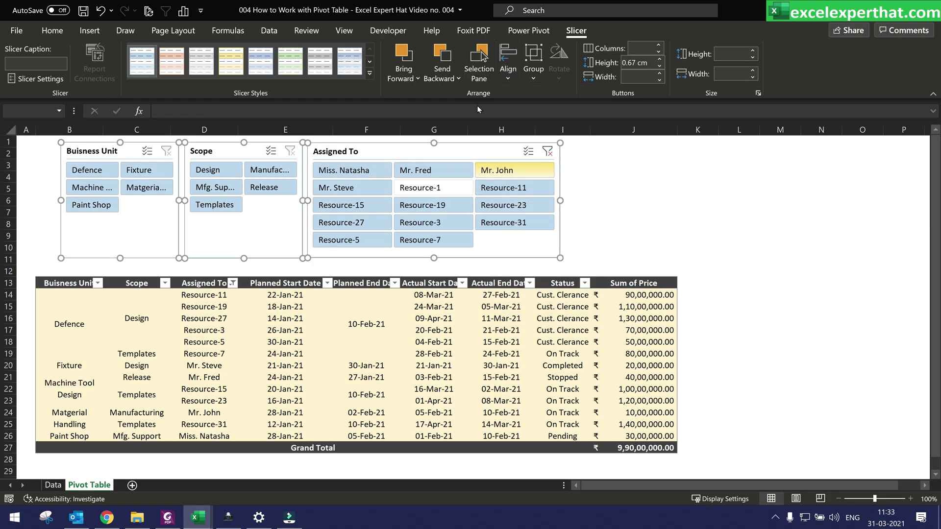
left_click(506, 78)
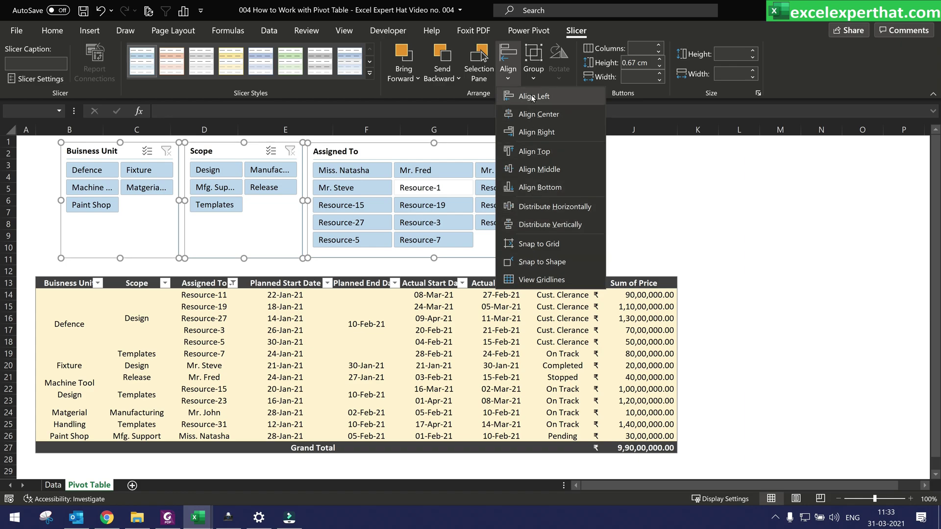
left_click(706, 211)
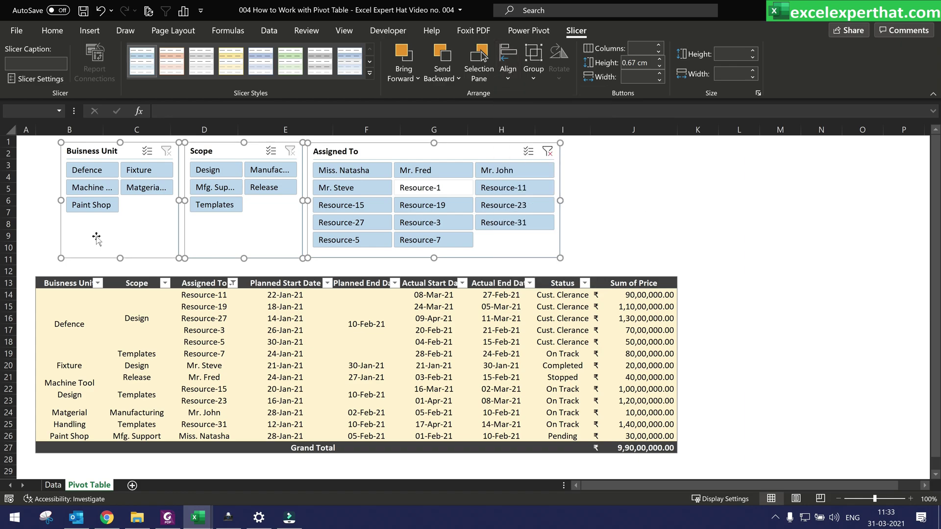
Step: Apply the dark blue slicer style to all three slicers and restyle Scope in green and Assigned To in yellow
left_click(369, 74)
left_click(270, 138)
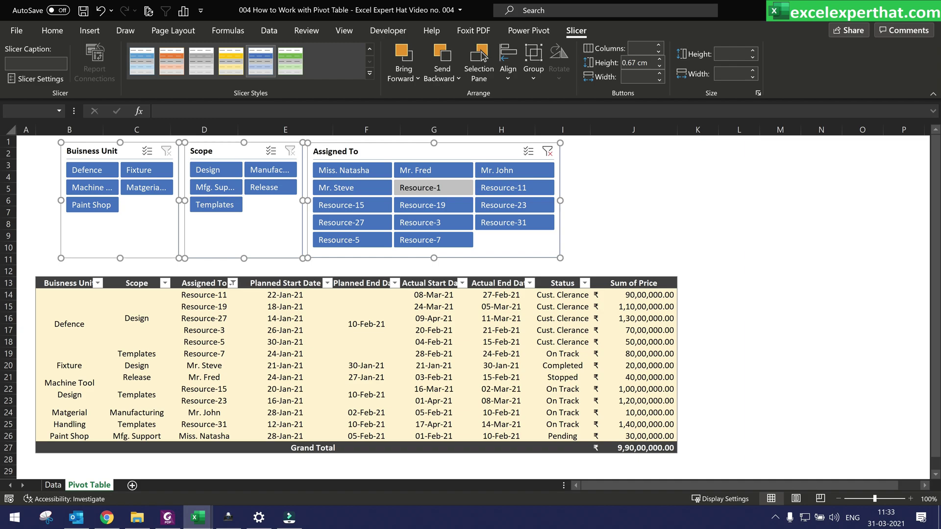
left_click(248, 231)
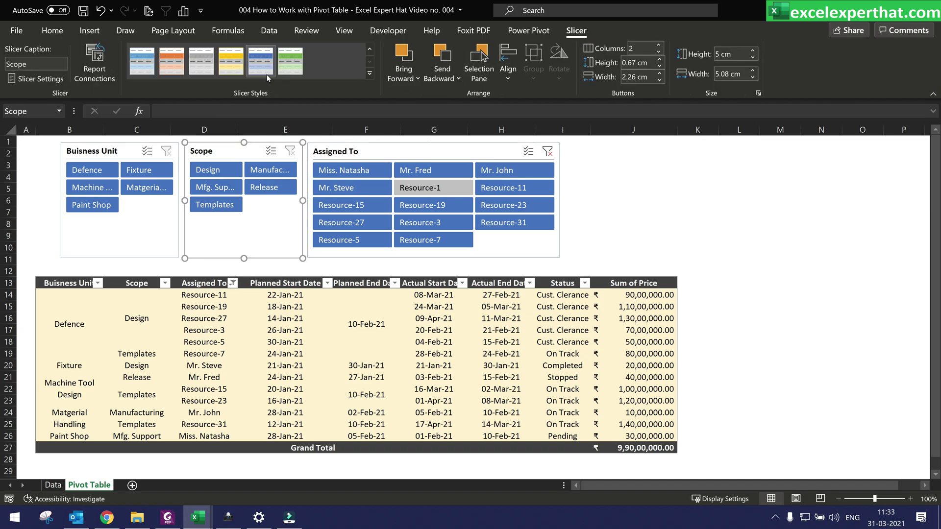
left_click(290, 68)
left_click(343, 152)
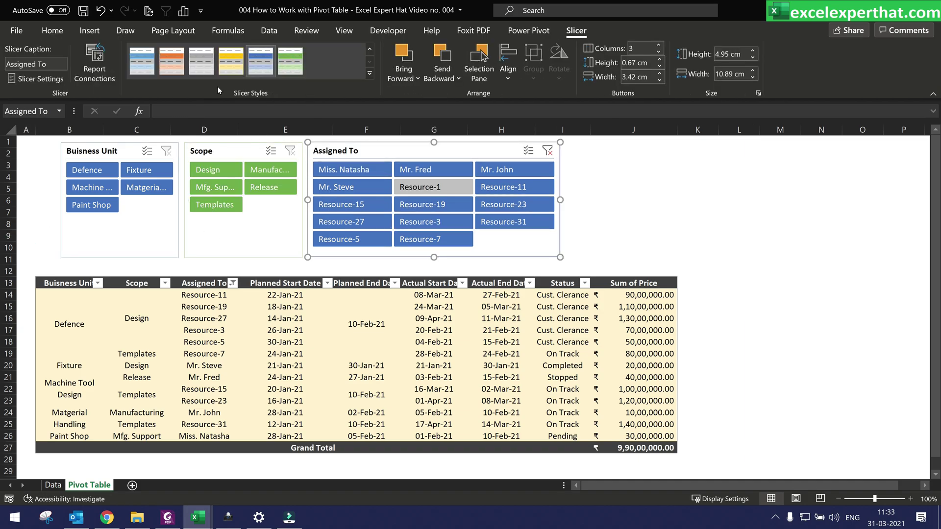
left_click(228, 67)
left_click(643, 215)
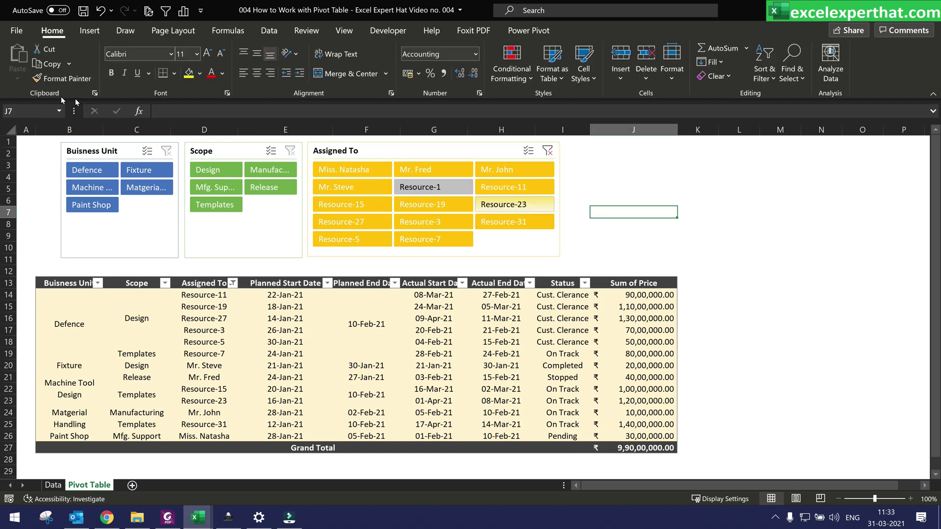
Step: Change the caption of the Buisness Unit slicer to Buisness Dept
left_click(142, 239)
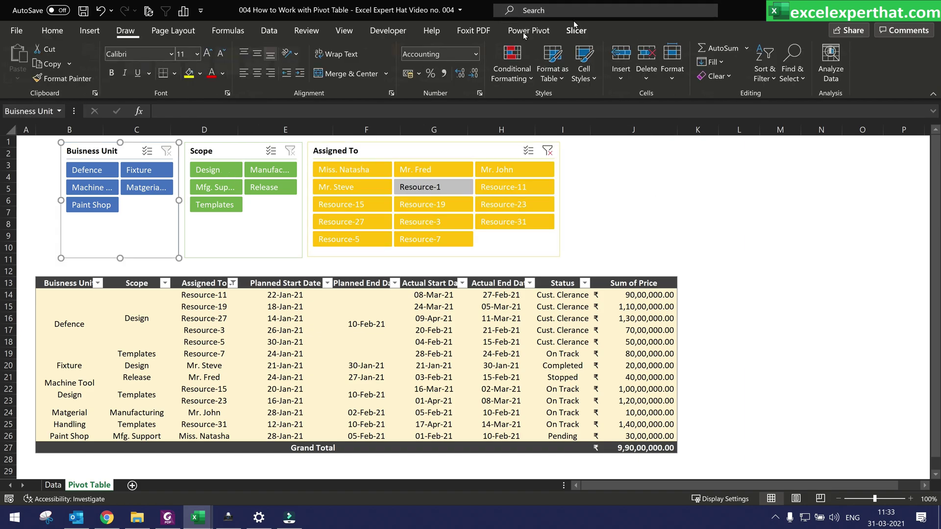
left_click(575, 31)
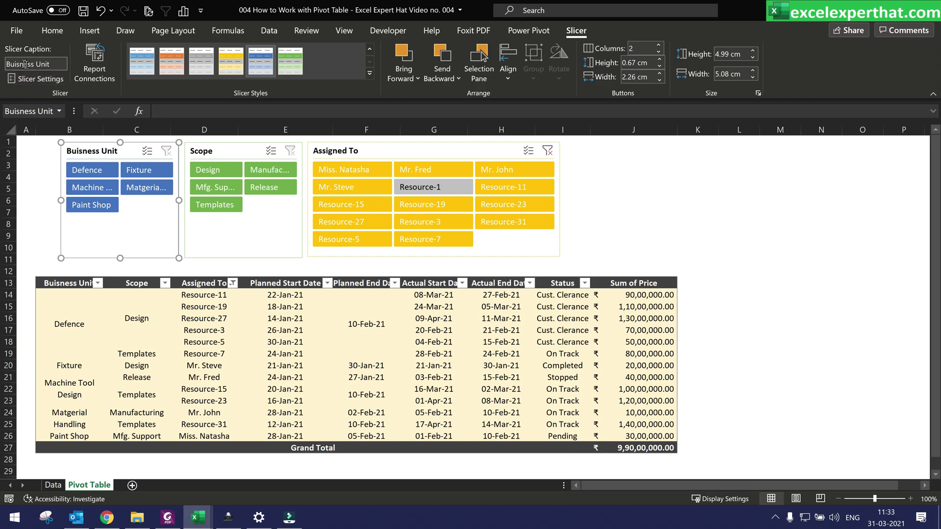
left_click_drag(31, 66, 12, 65)
left_click(40, 224)
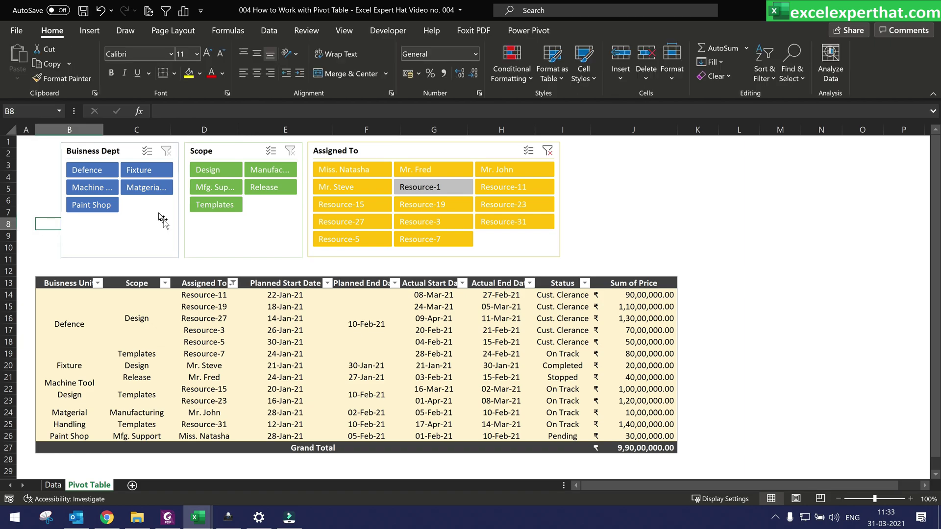
Step: Set the Buisness Dept slicer to hide items with no data, keeping its header displayed
left_click(106, 230)
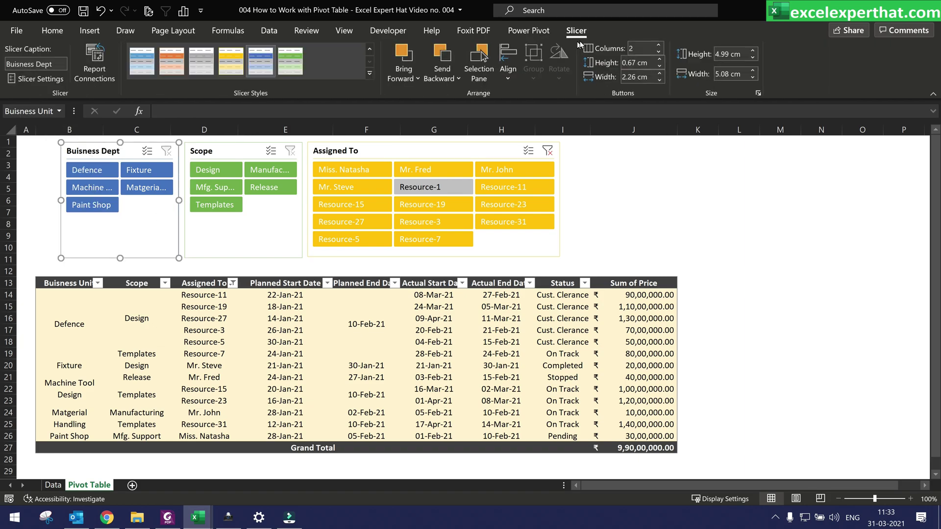
left_click(20, 80)
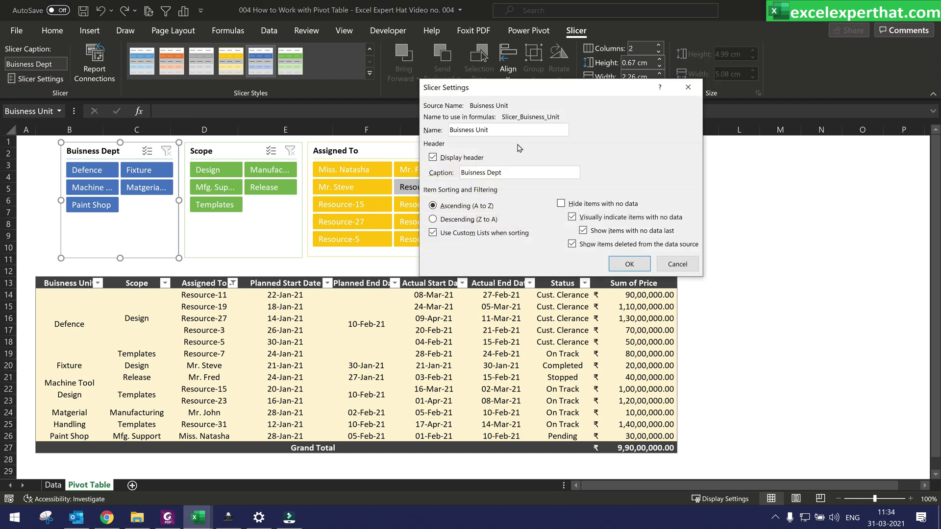
left_click_drag(608, 93, 822, 106)
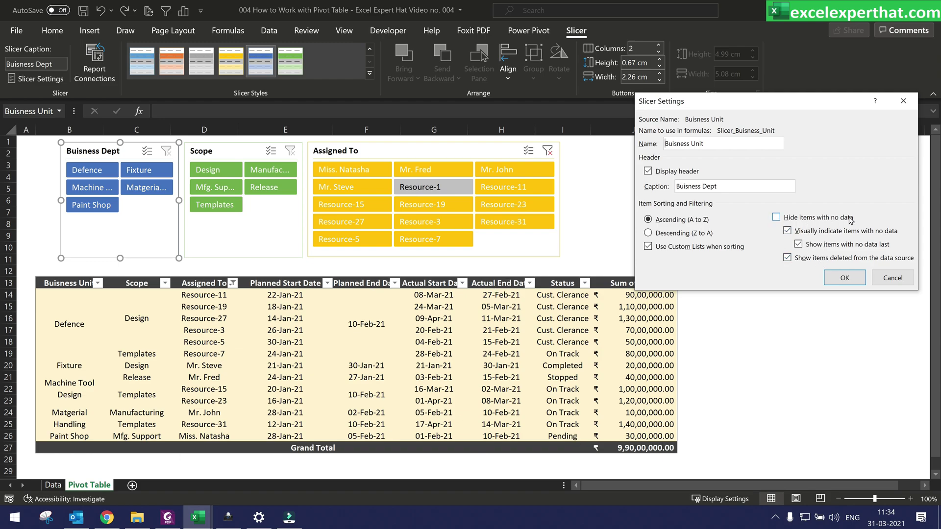
left_click(777, 217)
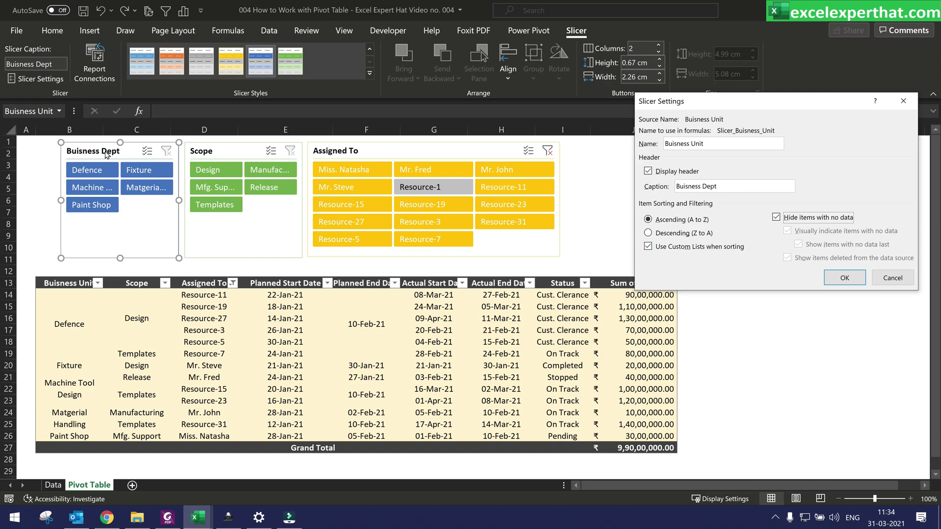
left_click(649, 171)
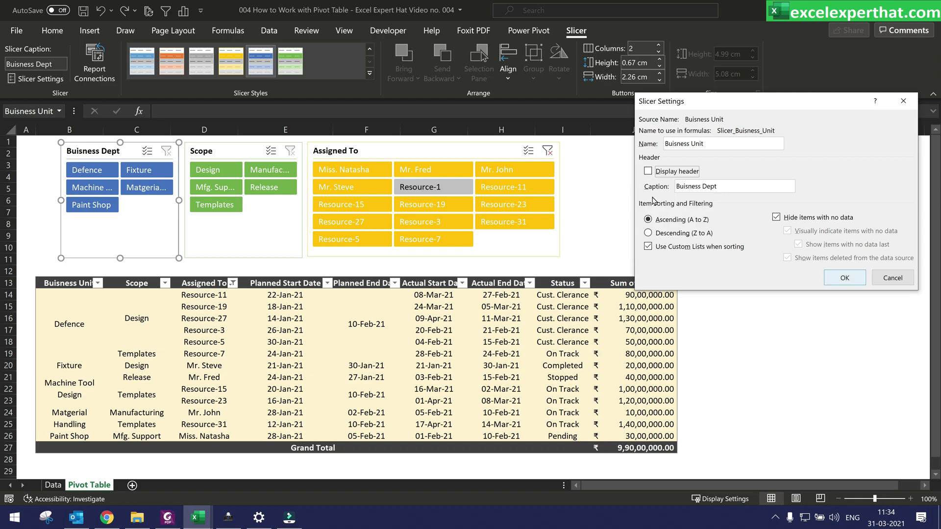
left_click(649, 171)
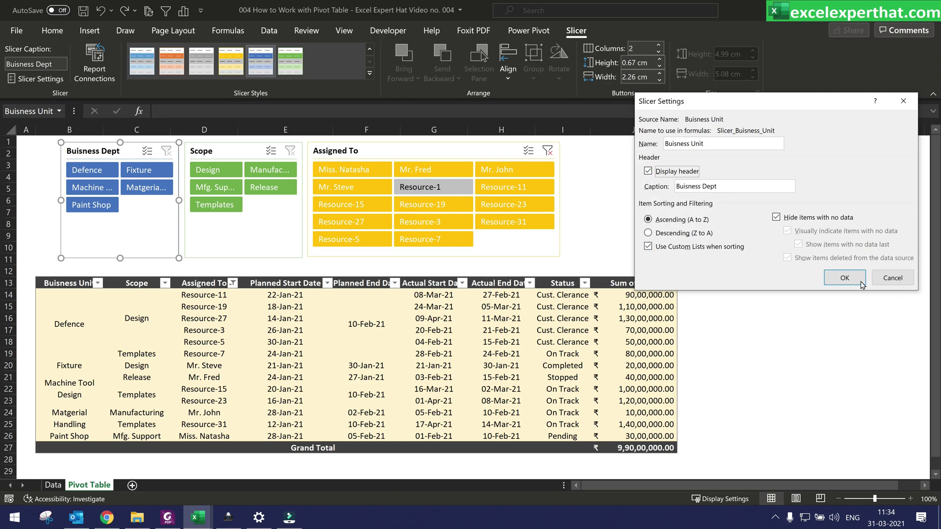
left_click(844, 278)
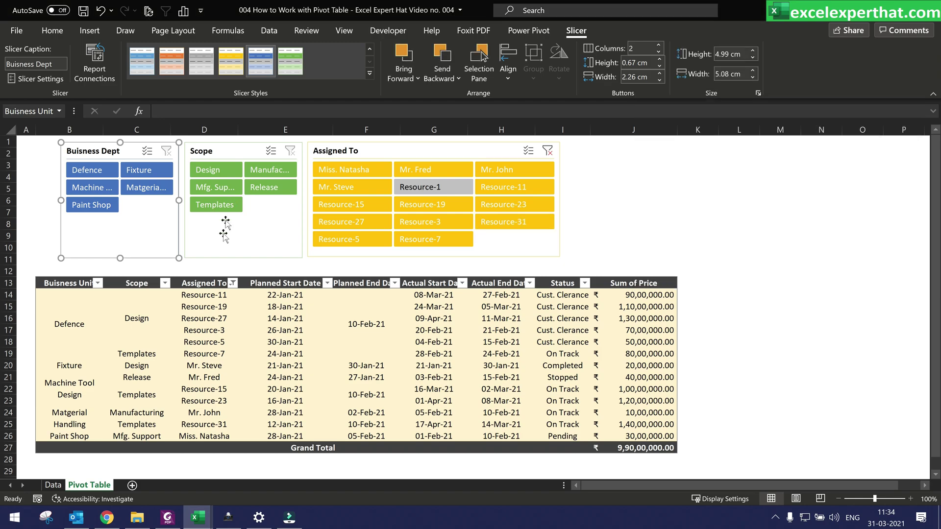
Step: Examine which pivot tables the Buisness Dept slicer can be connected to, leaving its report connections as they are
left_click(95, 79)
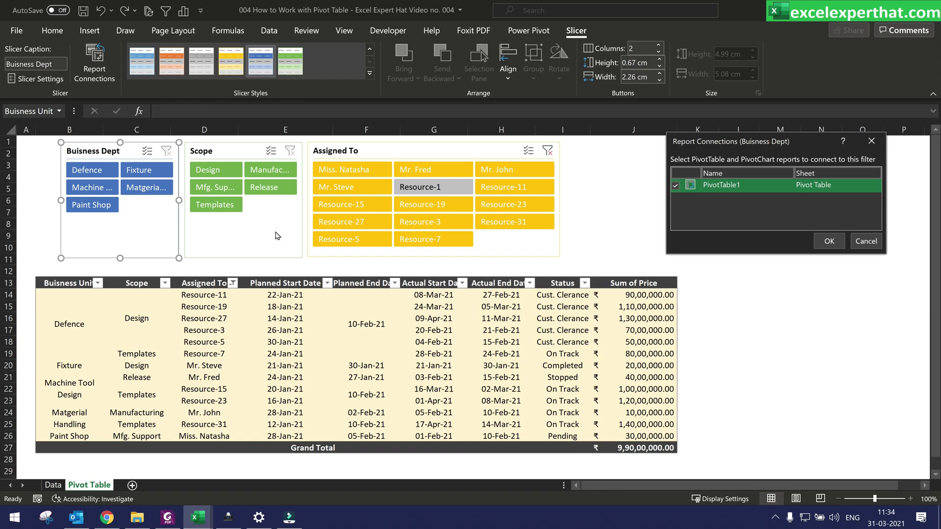
left_click(866, 241)
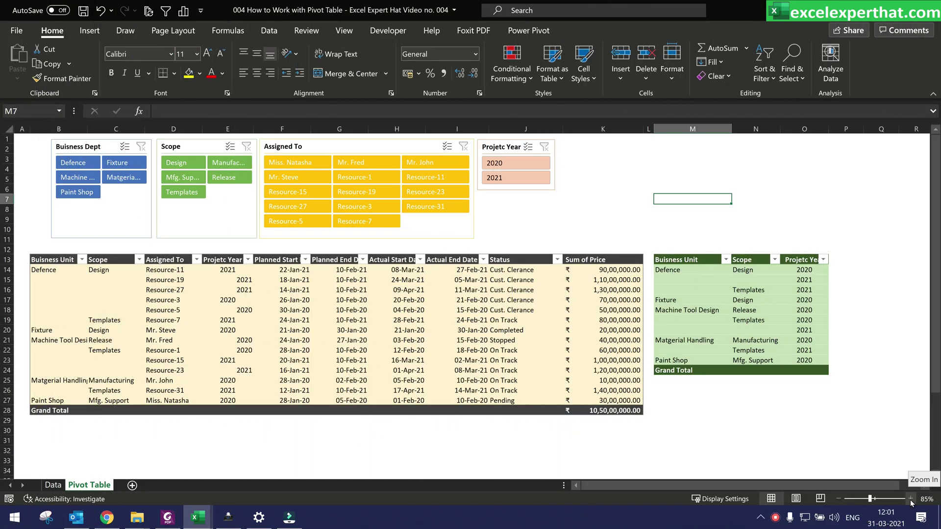
left_click(910, 499)
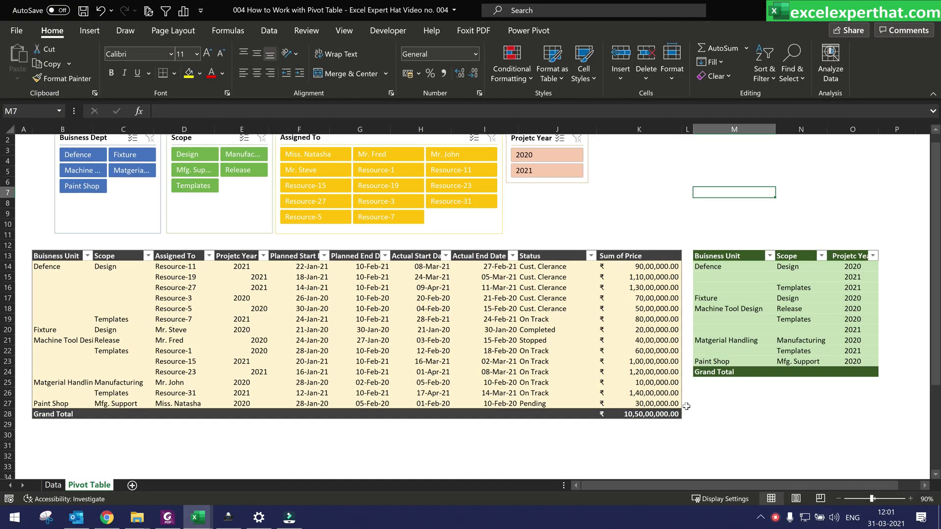
Step: Centre-align the Projetc Year column of the first pivot table, from its header through the Grand Total row
left_click(65, 256)
left_click(727, 259)
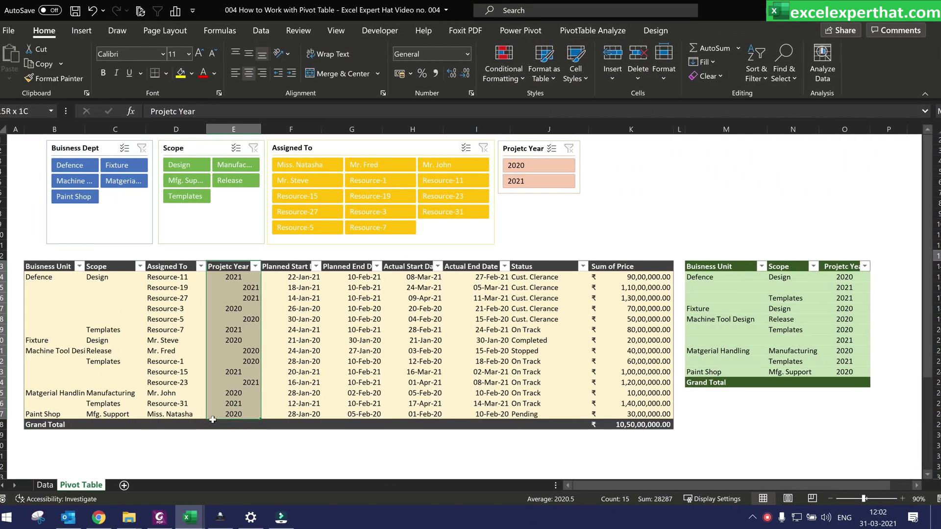
left_click_drag(213, 420, 212, 425)
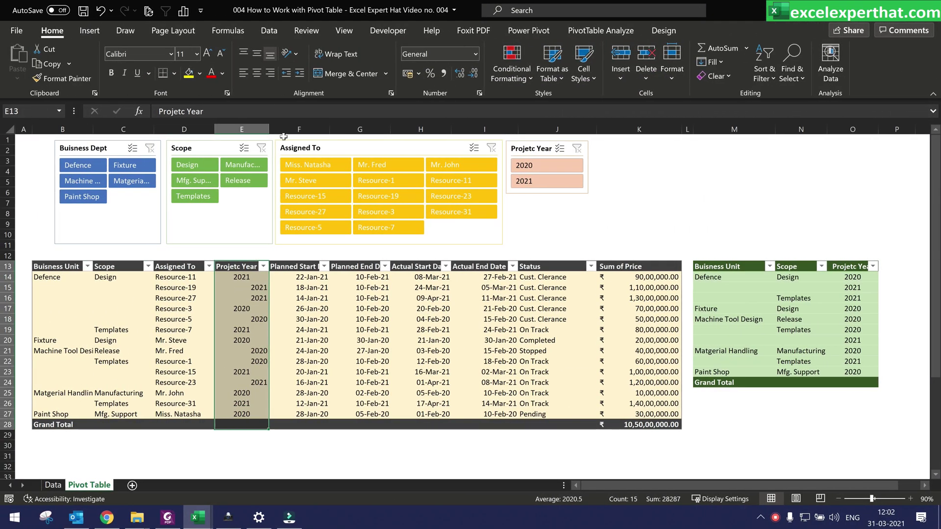
left_click(248, 73)
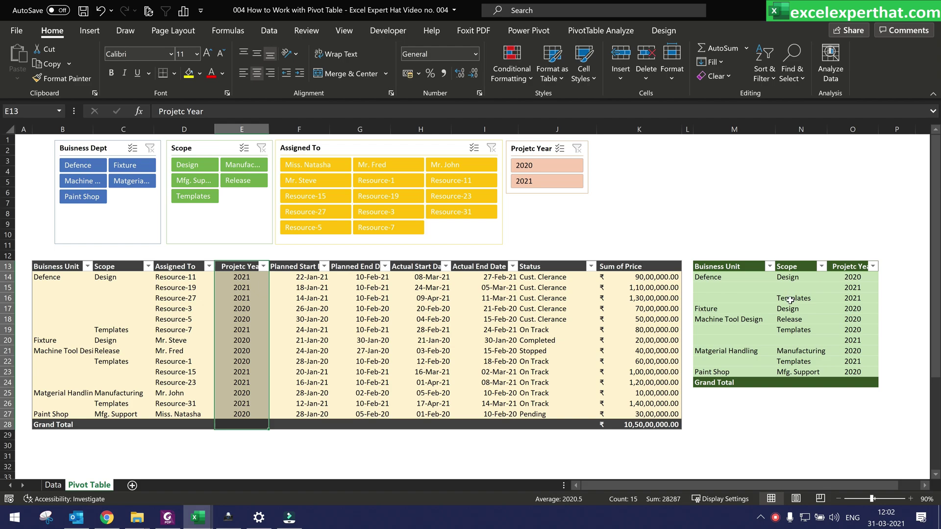
Step: Remove the Projetc Year slicer and undo the centring of the first pivot table's Projetc Year column
left_click(532, 148)
key("ctrl+z")
key("ctrl+z")
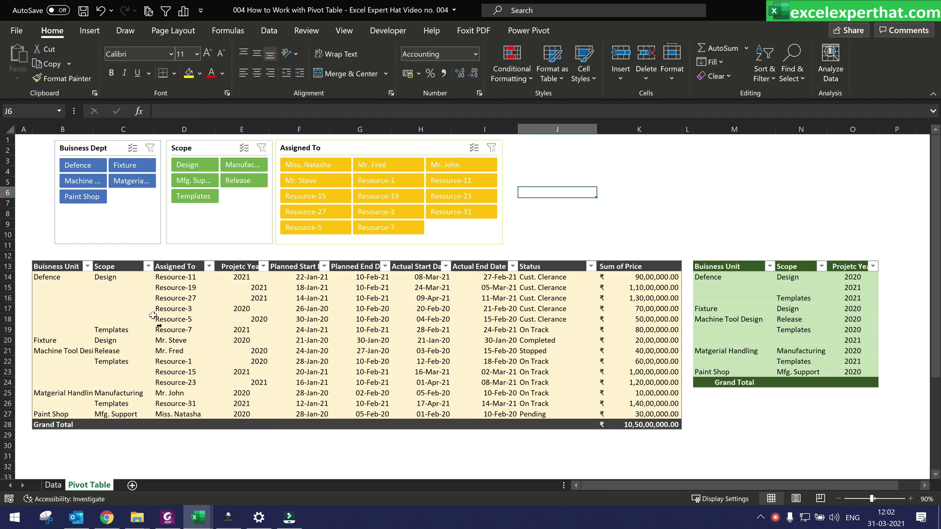
Step: Right-align the Projetc Year values in the first pivot table
left_click_drag(237, 274, 240, 425)
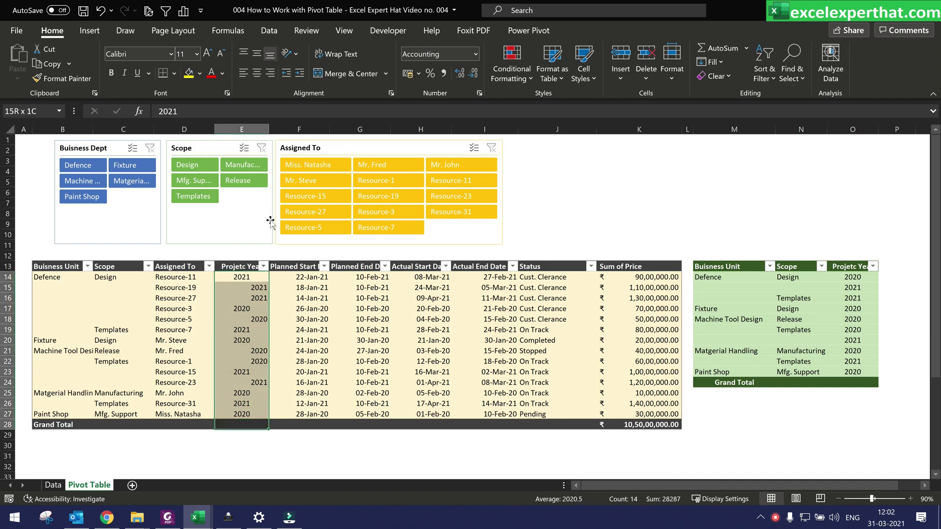
left_click(270, 73)
Step: Insert a Projetc Year slicer for the first pivot table and place it beside the Assigned To slicer
left_click(62, 267)
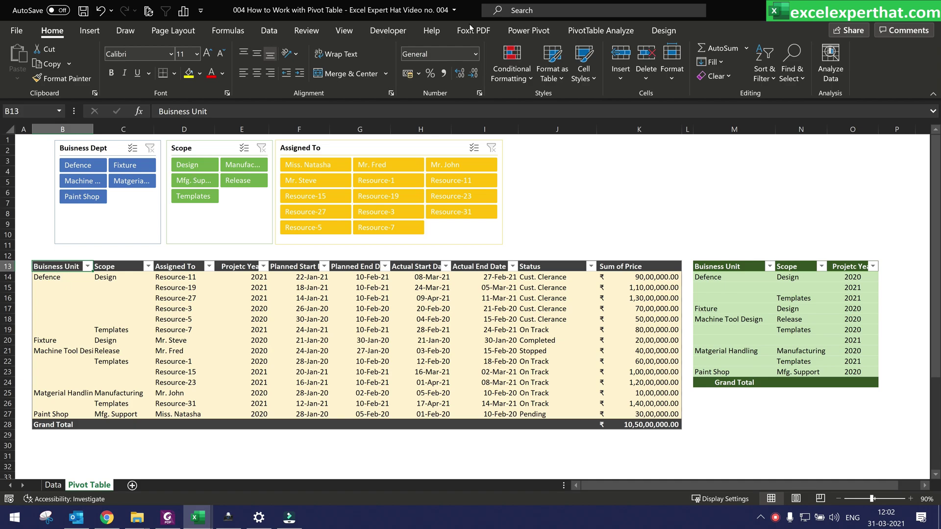
left_click(92, 31)
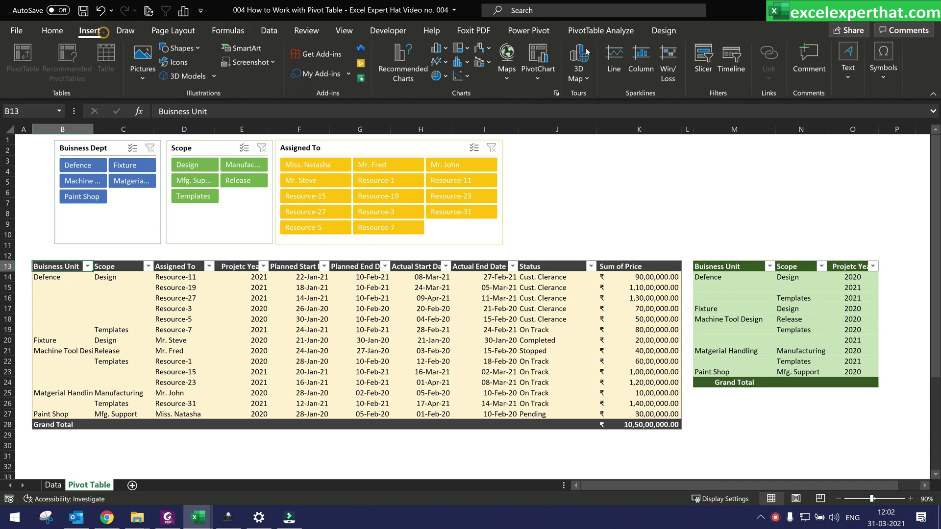
left_click(704, 64)
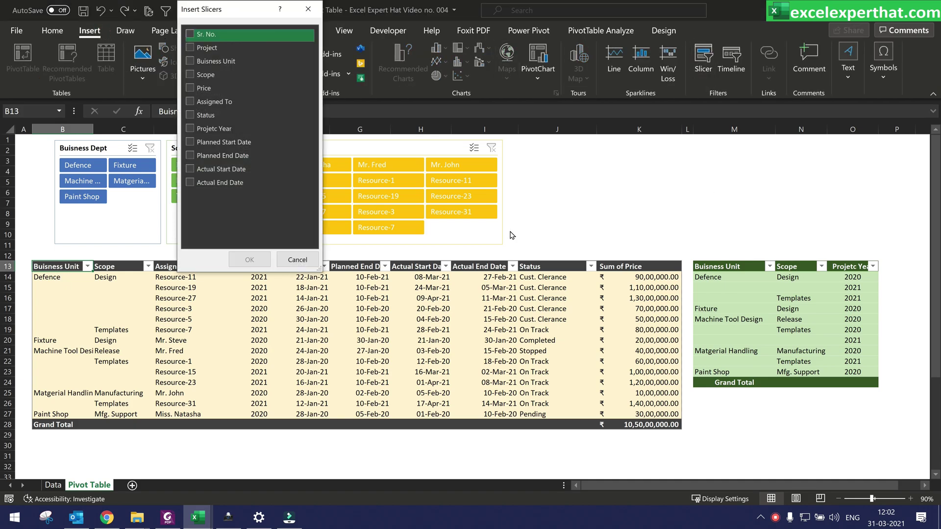
left_click(190, 129)
left_click(248, 260)
left_click_drag(463, 240, 554, 141)
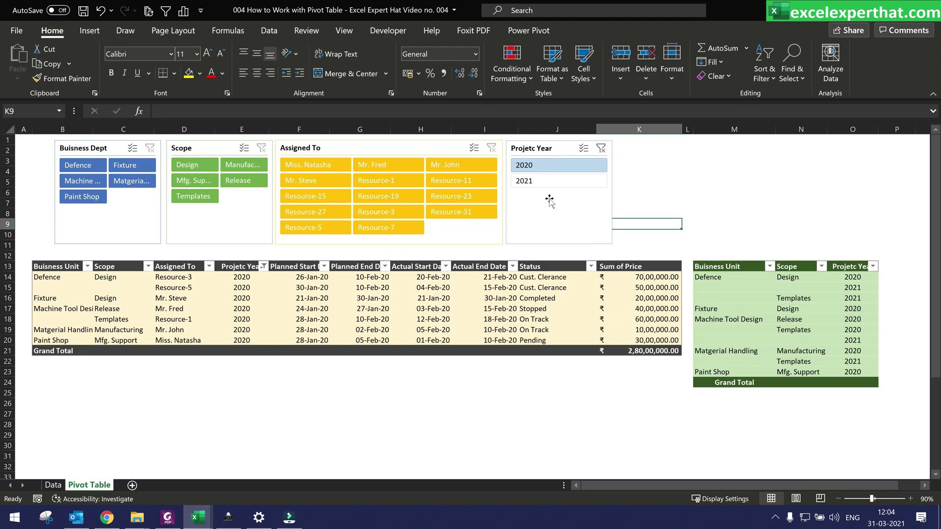
Step: Try both years in the Projetc Year slicer and leave the first pivot table filtered to 2021
left_click(539, 180)
left_click(542, 167)
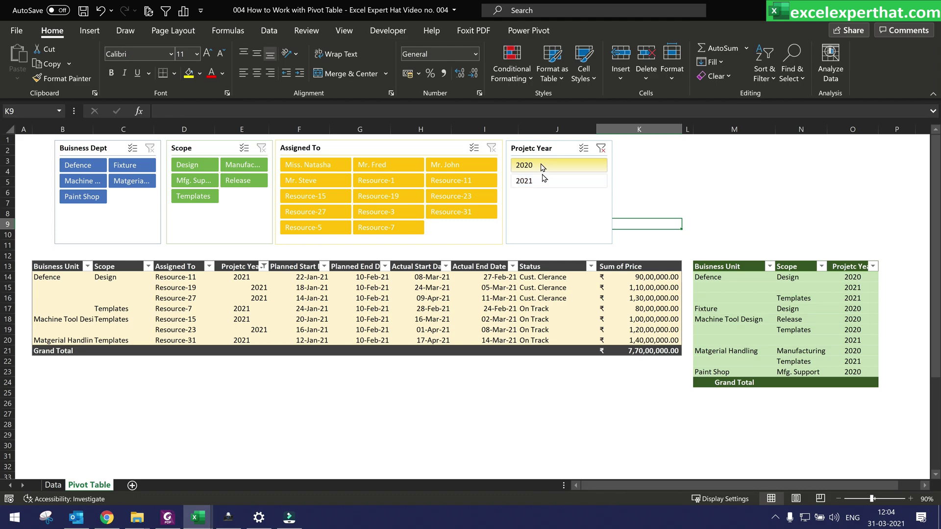
left_click(542, 181)
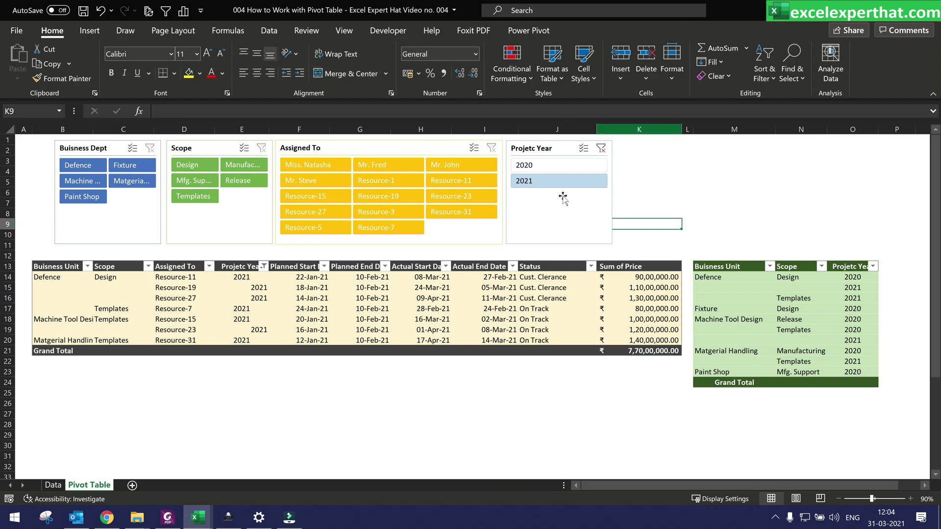
Step: Connect the Projetc Year slicer to PivotTable2 as well and try the 2020 and 2021 filters on both pivot tables
left_click(559, 213)
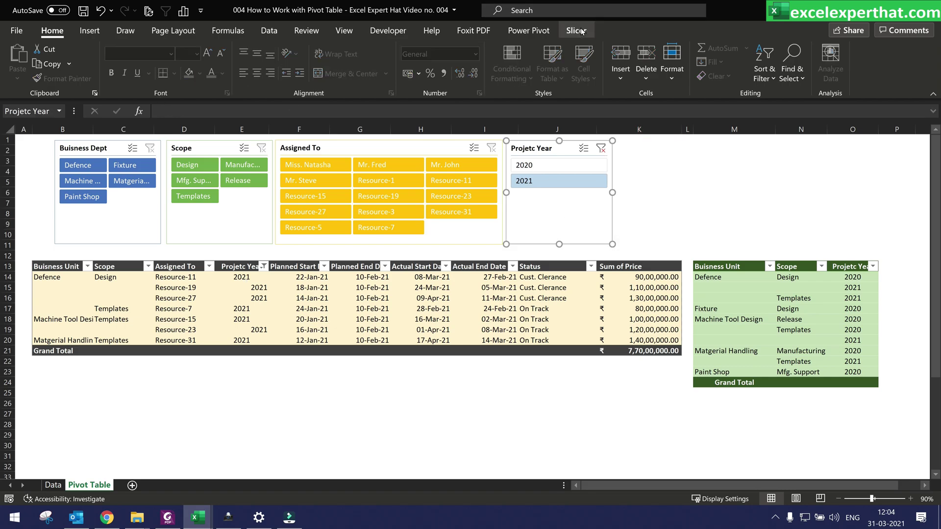
left_click(577, 30)
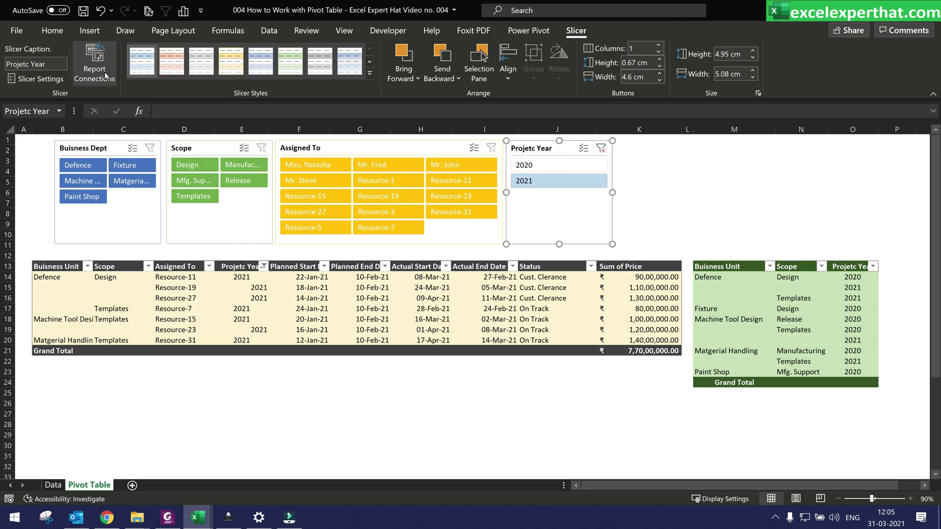
left_click(105, 75)
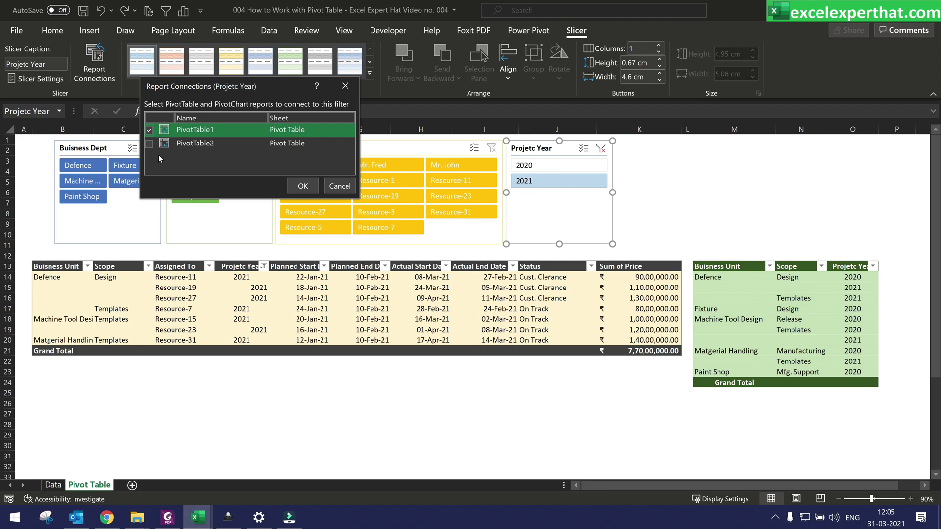
left_click(149, 143)
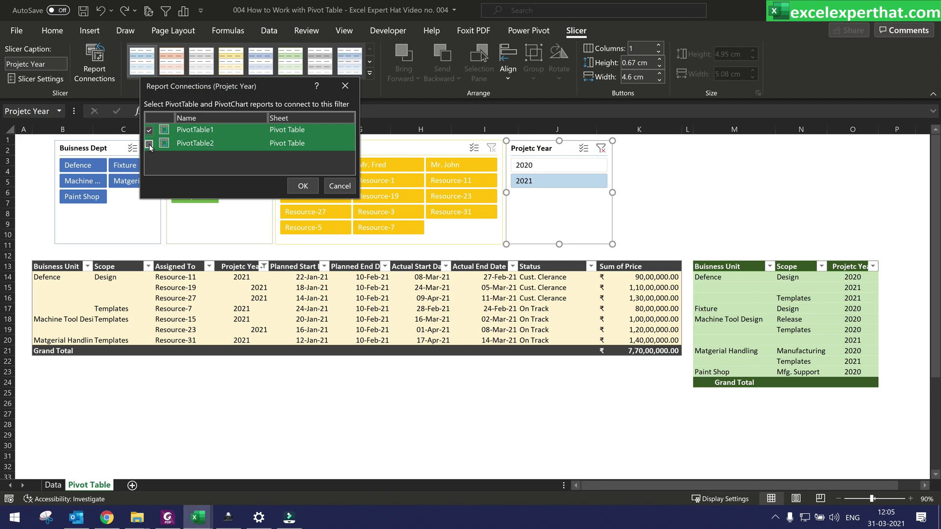
left_click(303, 186)
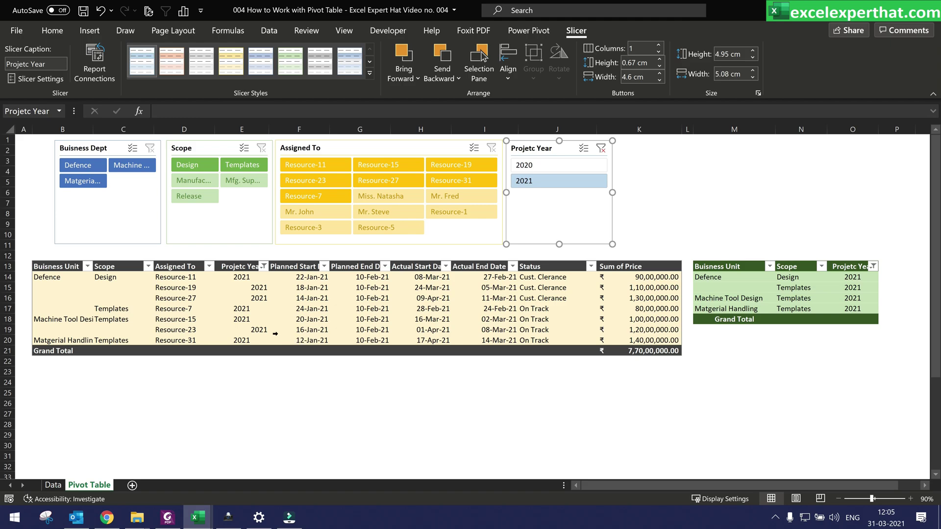
left_click(554, 165)
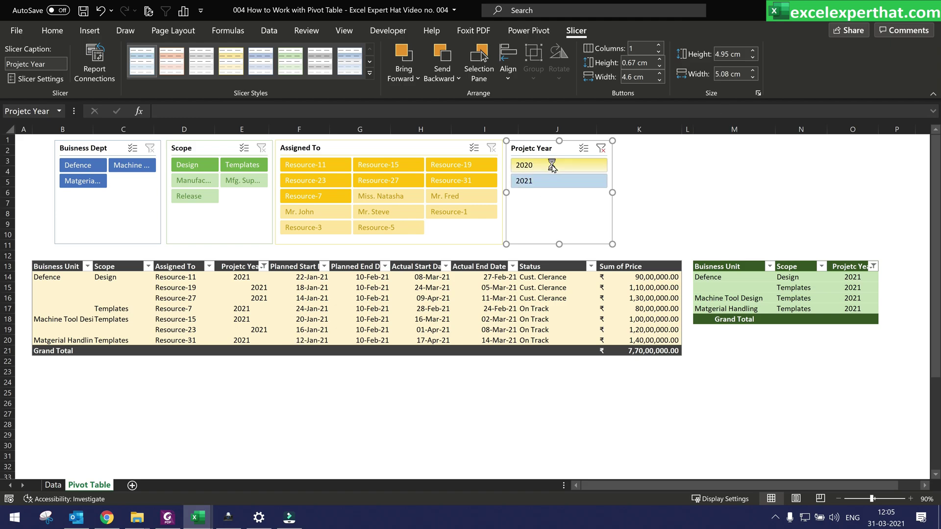
left_click(552, 180)
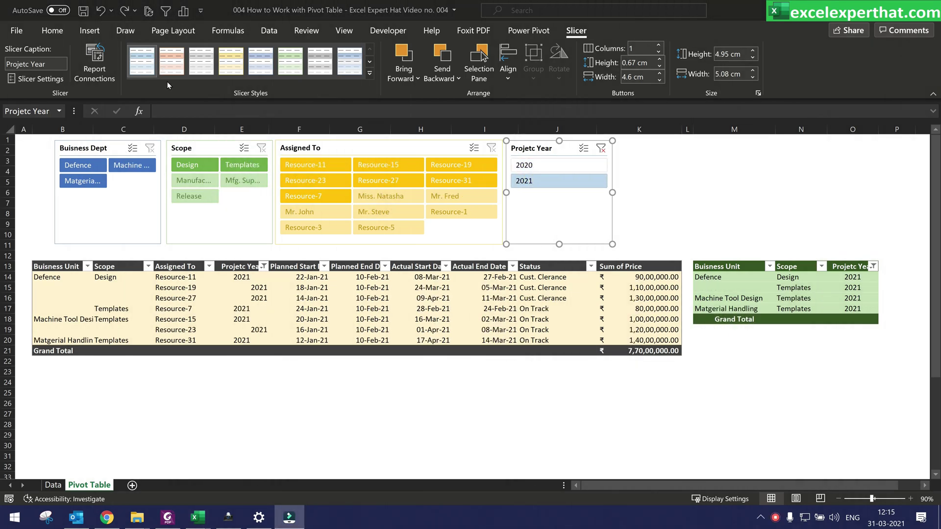
Step: Apply the dark blue slicer style to the Projetc Year slicer
left_click(530, 216)
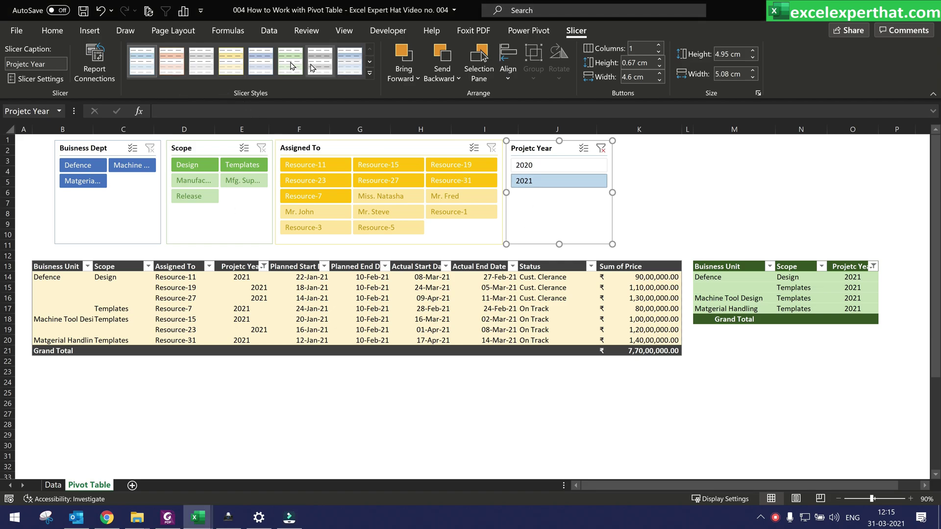
left_click(369, 62)
left_click(260, 61)
left_click(642, 203)
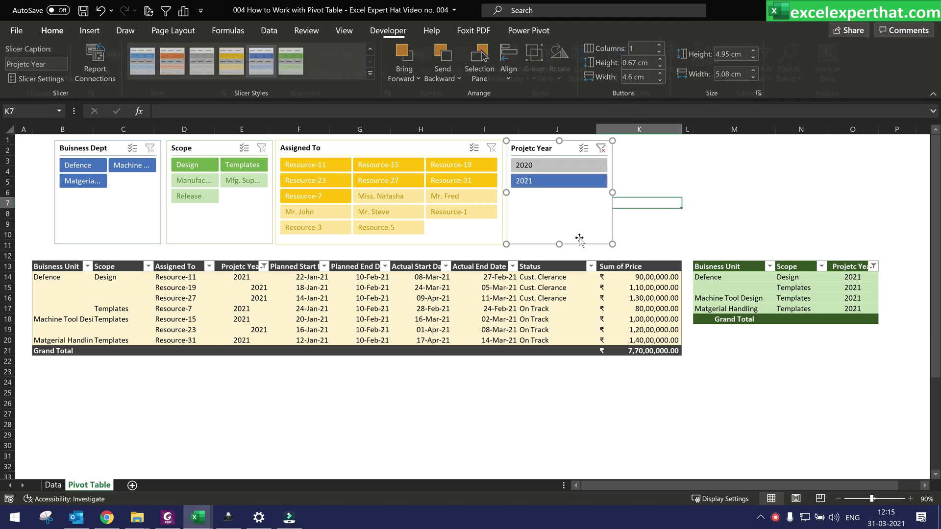
Step: Examine the Bring Forward, Send Backward and Align options available for the Projetc Year slicer
left_click(592, 211)
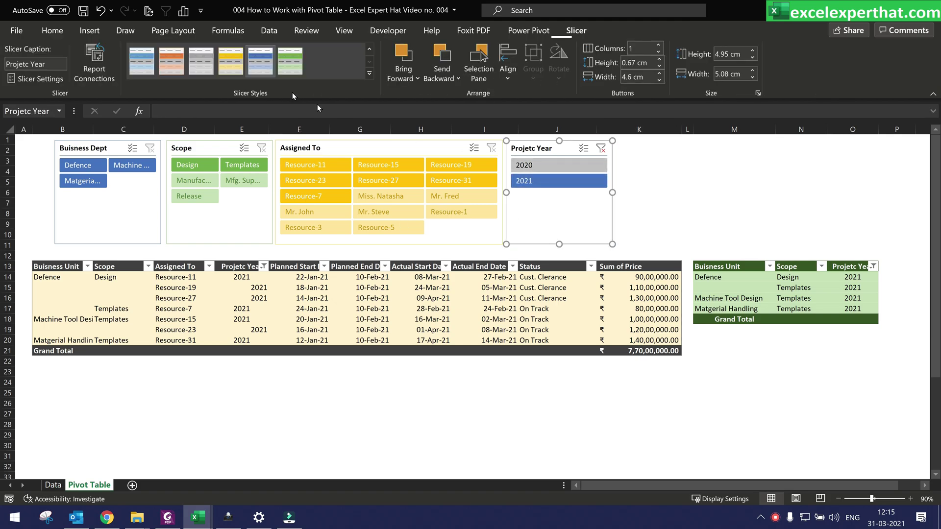
left_click(416, 78)
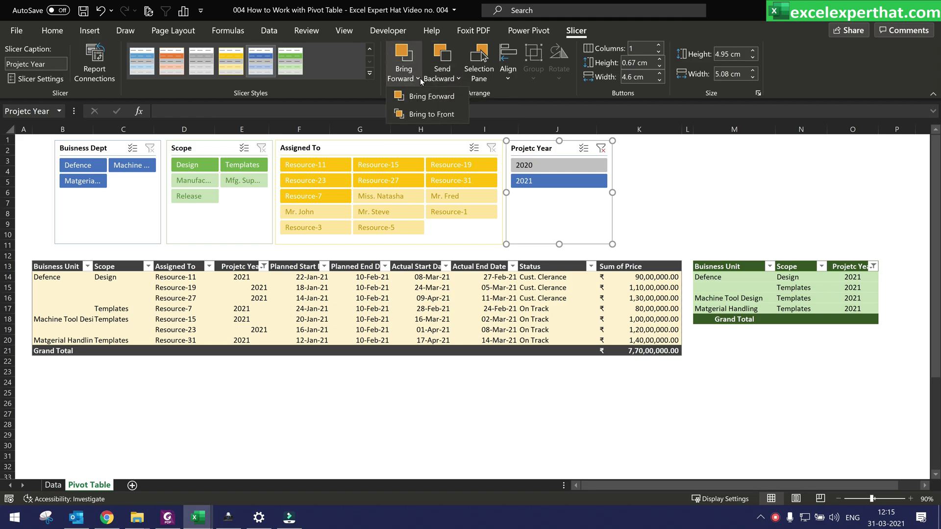
left_click(454, 80)
left_click(455, 79)
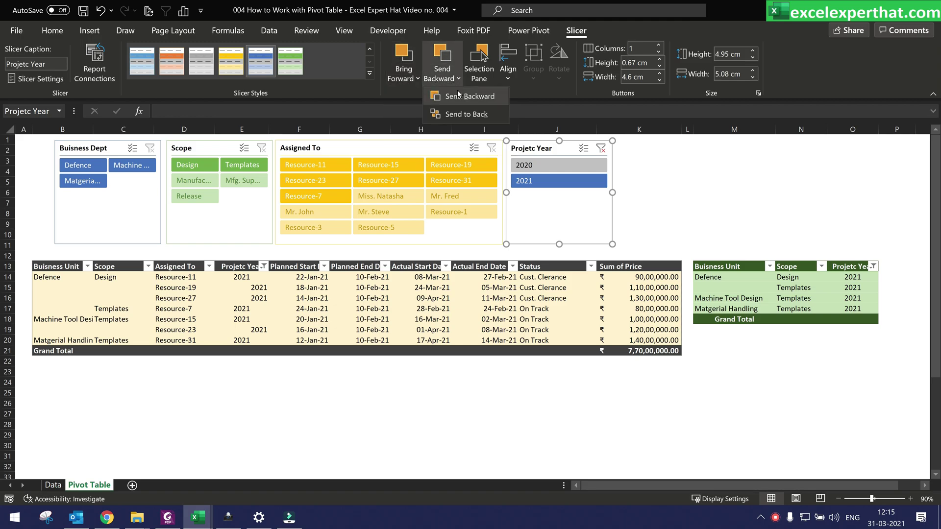
left_click(509, 78)
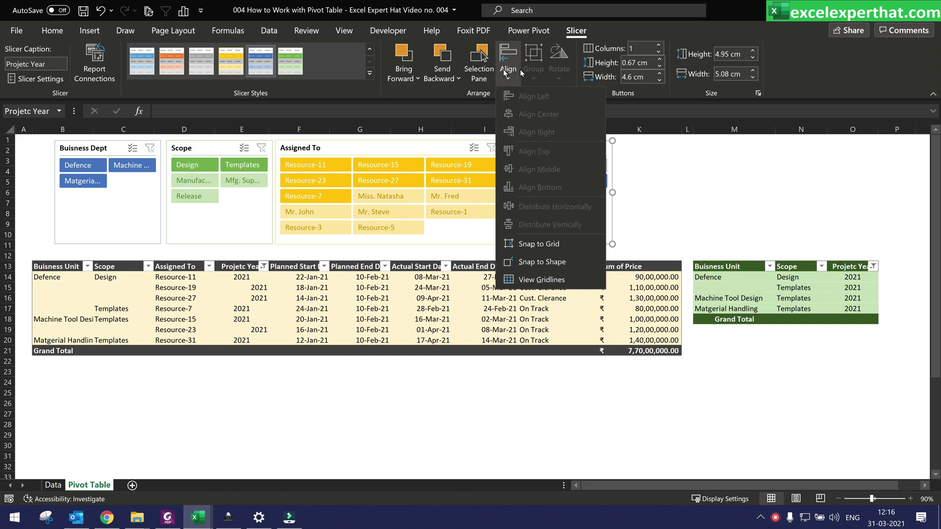
left_click(94, 227)
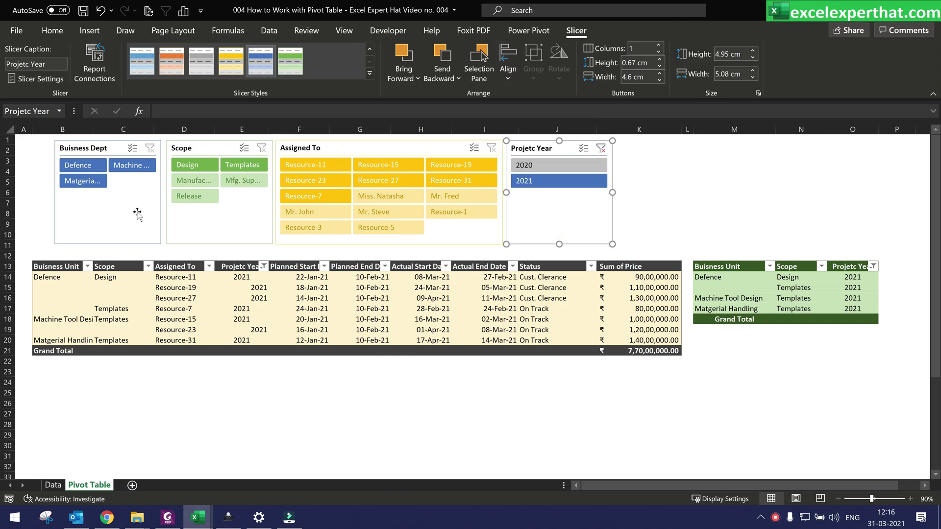
Step: Align all four slicers above the pivot table by their middles
left_click(159, 218)
left_click(210, 226, "ctrl")
left_click(564, 229, "ctrl")
left_click(483, 241, "ctrl")
left_click(507, 71)
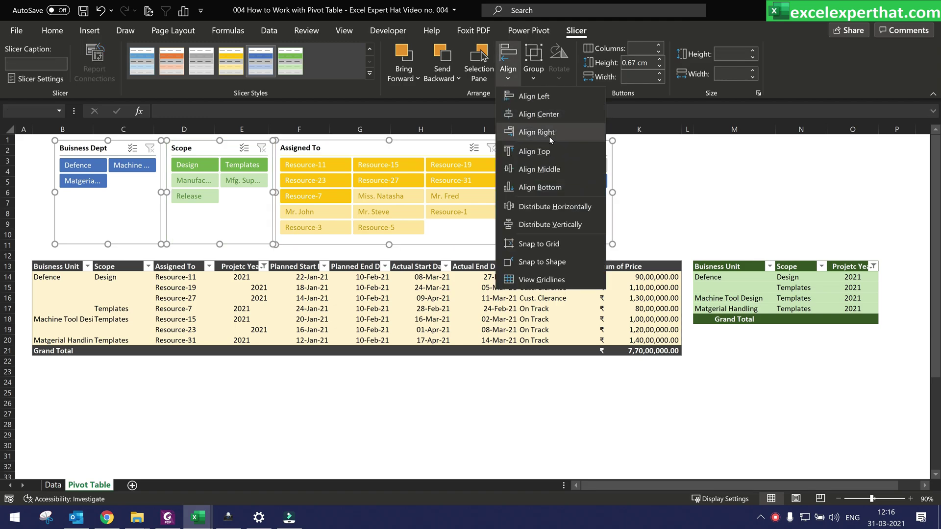
left_click(541, 170)
key("Escape")
Step: Set the button height of the Projetc Year slicer to 1 cm
left_click(557, 206)
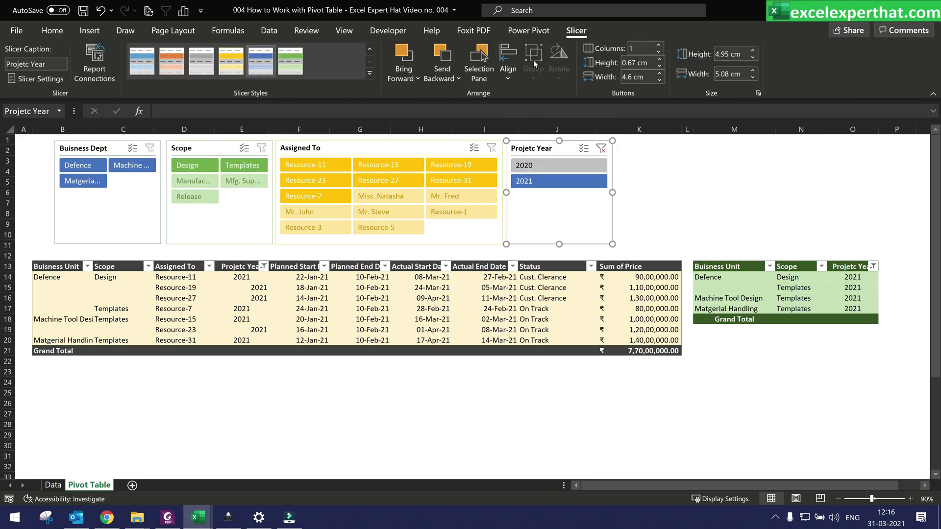
left_click(647, 63)
left_click(647, 76)
left_click(659, 65)
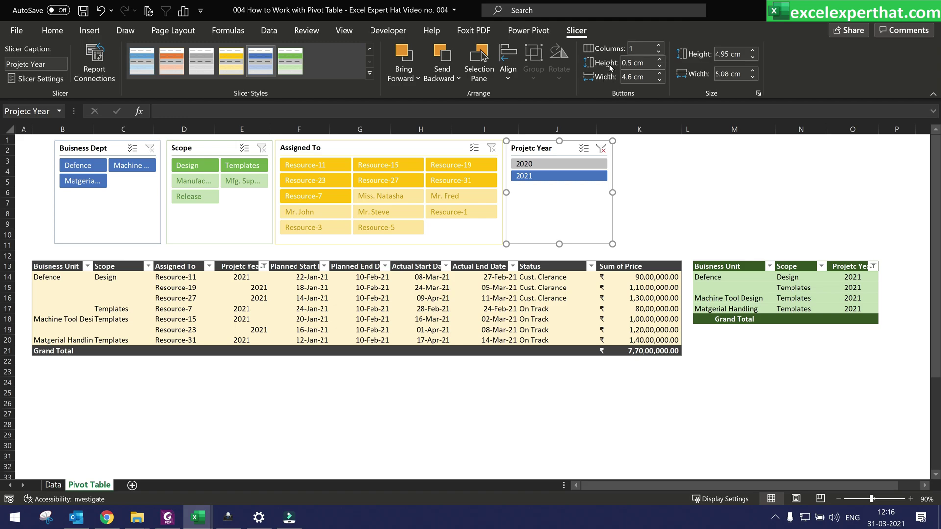
left_click(659, 59)
left_click(660, 60)
left_click(659, 59)
left_click(659, 59)
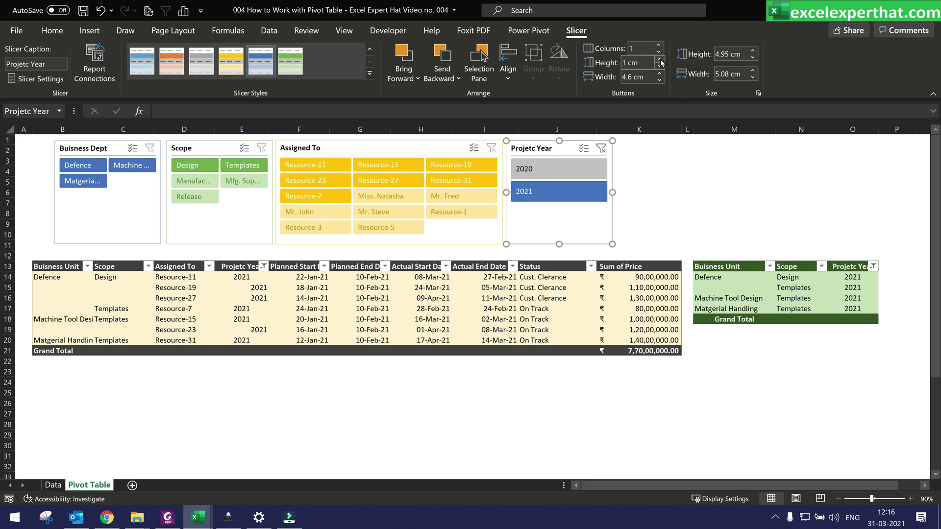
Step: Set the Projetc Year slicer's button width to 2 cm and shorten the slicer to end just below the 2021 button
left_click(661, 79)
left_click(660, 79)
left_click(660, 79)
left_click(660, 79)
left_click(660, 79)
left_click(660, 80)
left_click(660, 79)
left_click(660, 79)
left_click(660, 79)
left_click(660, 80)
left_click(660, 80)
left_click(660, 79)
left_click(659, 80)
left_click(660, 79)
left_click(660, 79)
left_click(660, 79)
left_click(660, 80)
left_click(660, 80)
left_click(659, 79)
left_click(660, 79)
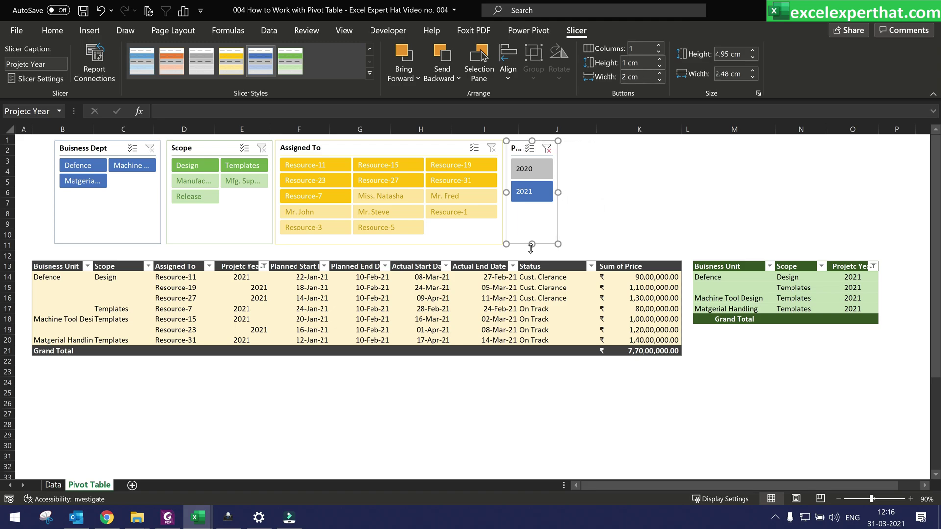
left_click_drag(534, 228, 536, 211)
left_click(584, 215)
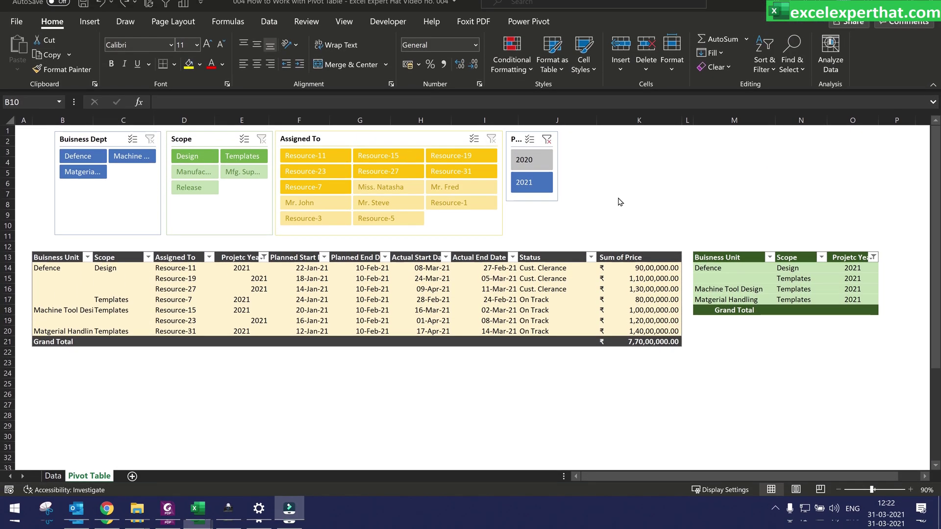